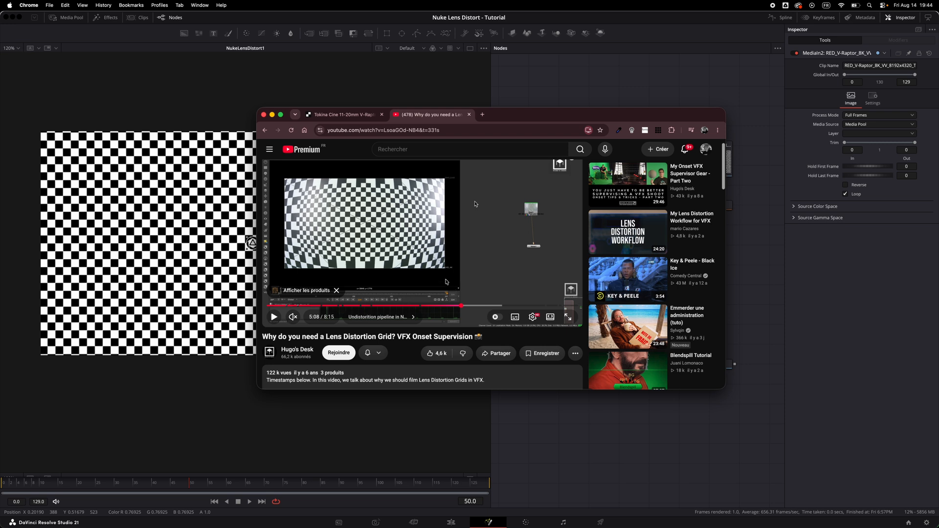
- Switch to Blender and enlarge its window to inspect the clip's Nuke lens distortion settings
key(super+Tab)
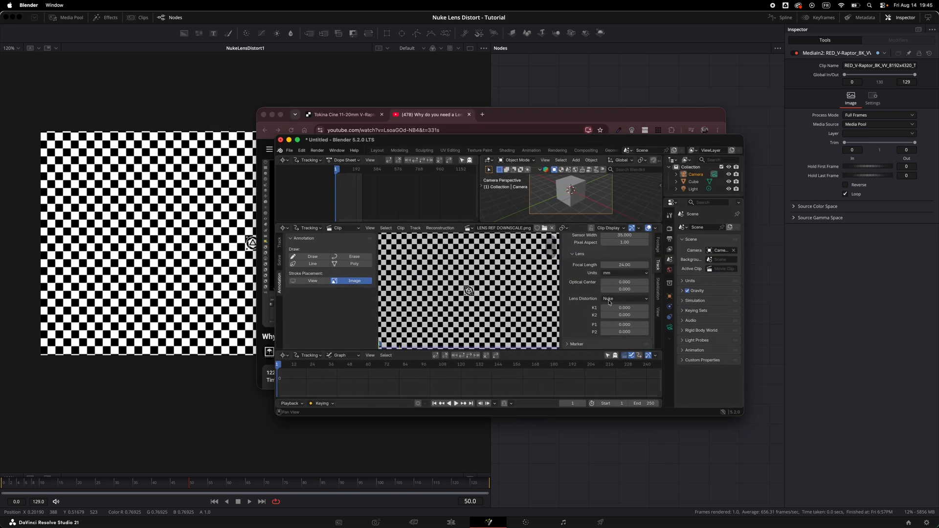
double_click(593, 139)
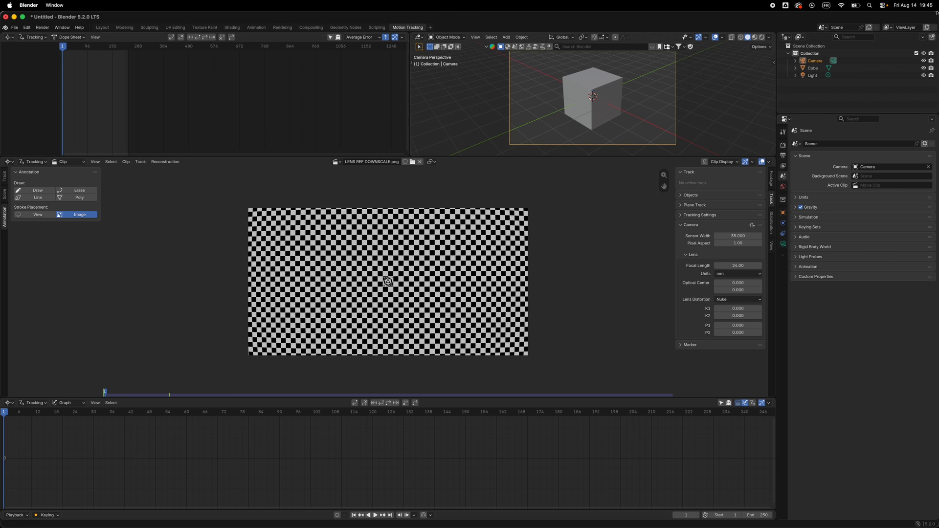
drag(938, 14, 634, 194)
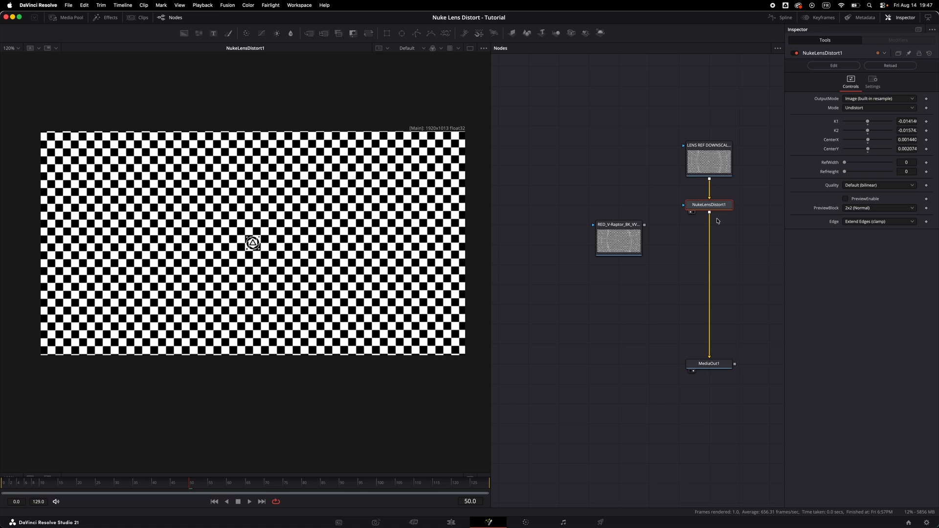
scroll(717, 221, up, 2)
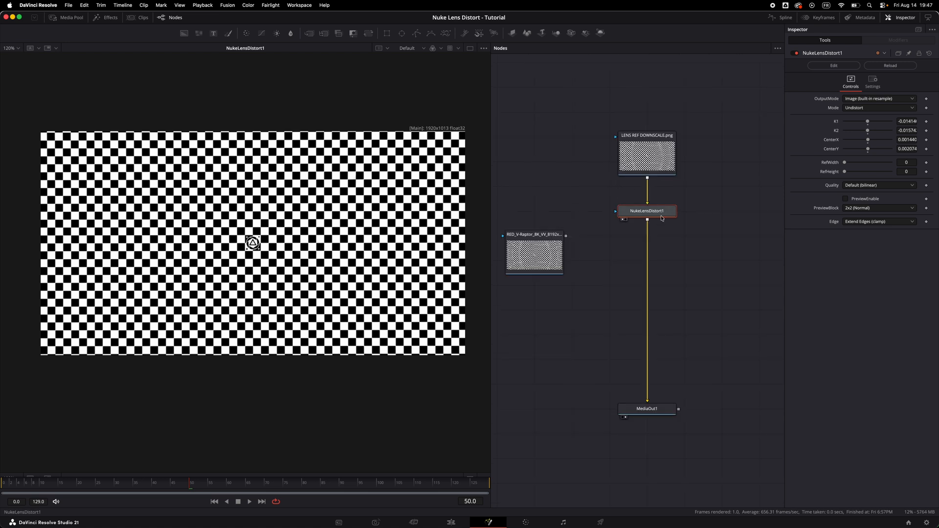
mouse_move(660, 217)
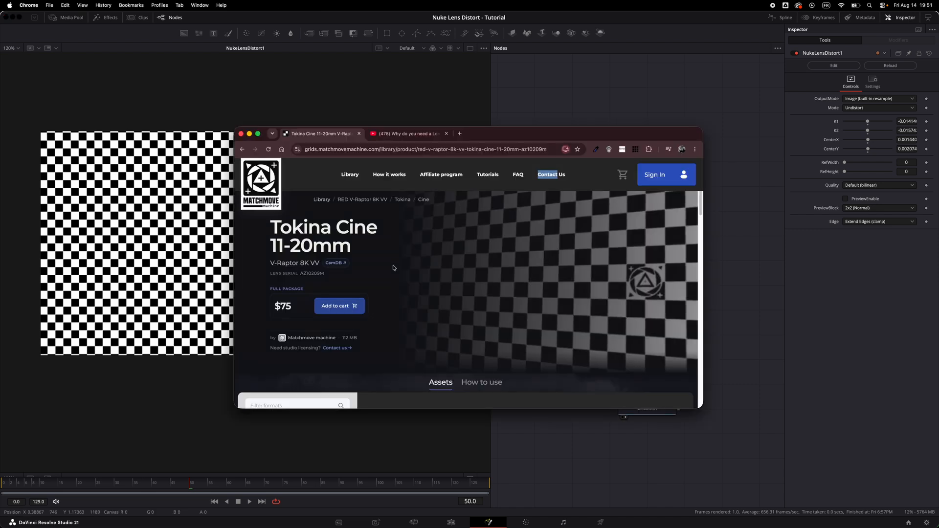
- Browse the Tokina Cine 11-20mm V-Raptor 8K VV lens grid page and its assets, and open the site's library
scroll(395, 268, down, 2)
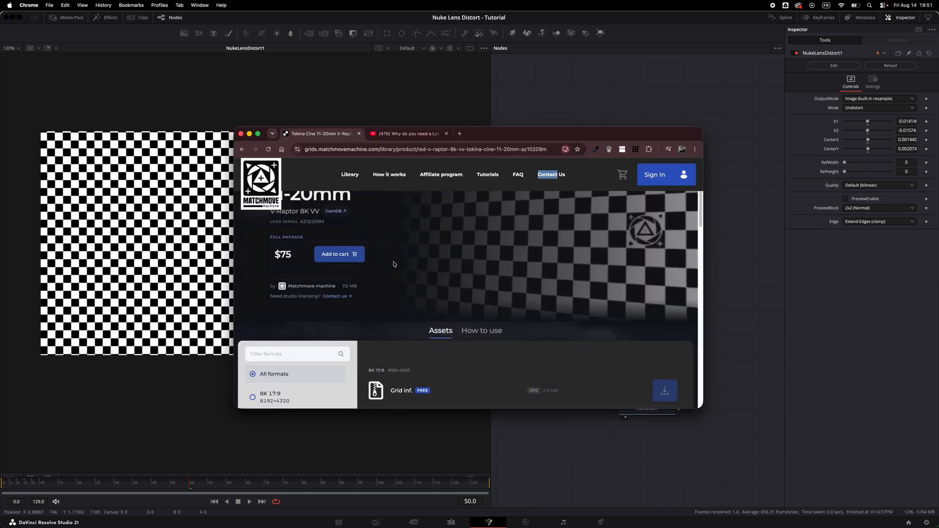
scroll(394, 264, down, 1)
scroll(342, 245, up, 3)
scroll(296, 221, down, 2)
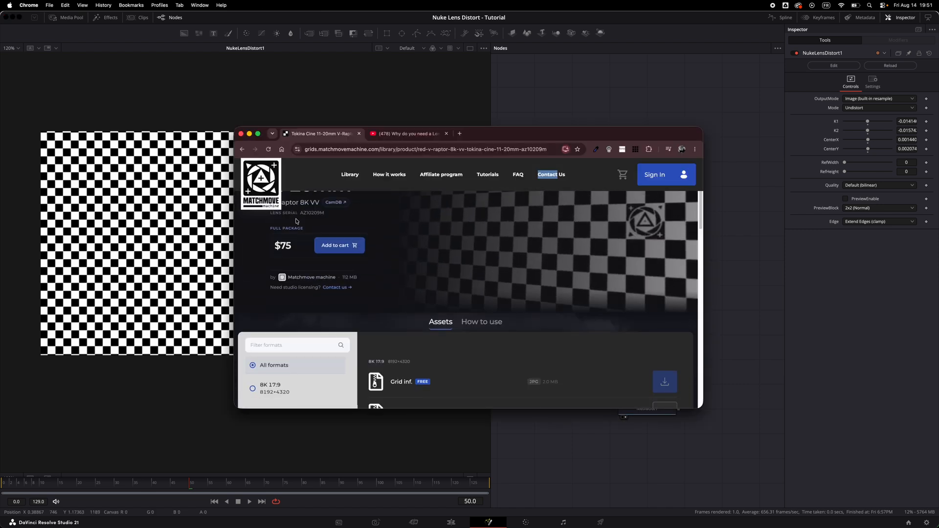
scroll(296, 221, down, 5)
scroll(403, 300, up, 5)
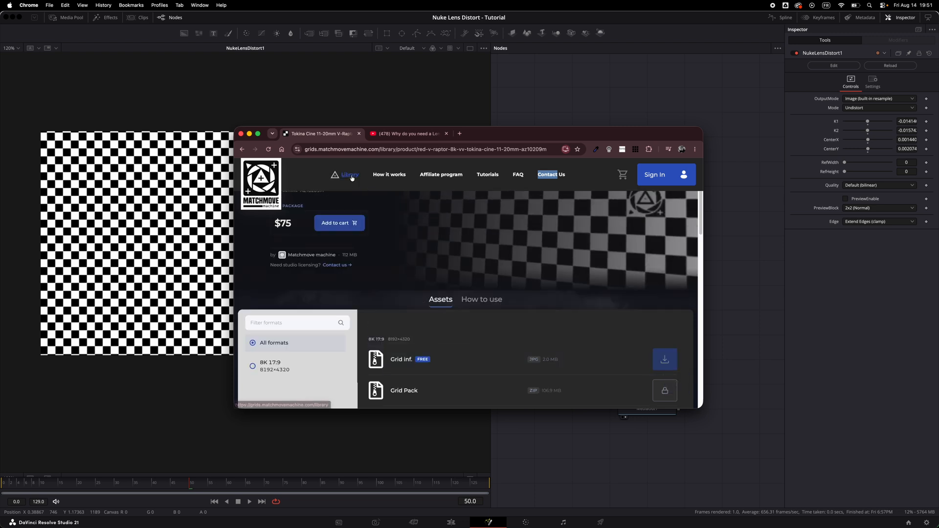
click(351, 178)
scroll(431, 298, down, 10)
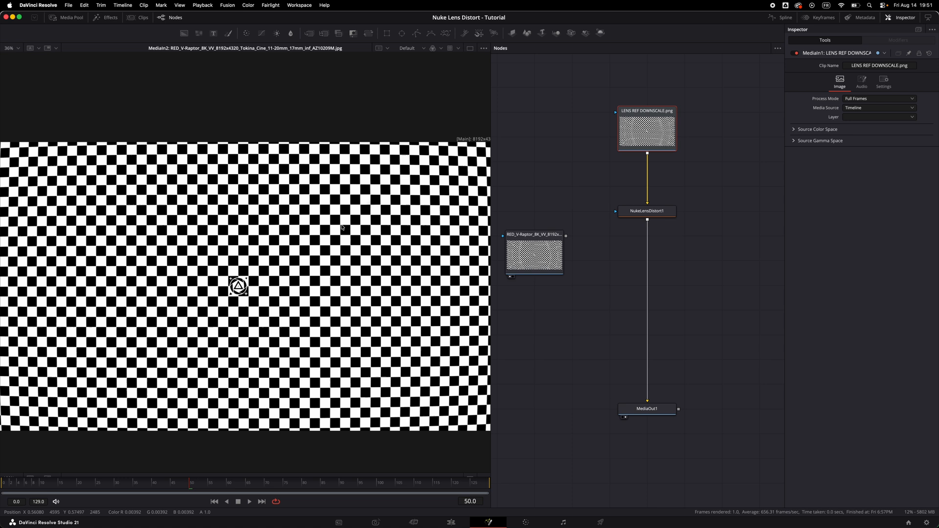
- Examine the curvature of the original 8192x4320 RED V-Raptor lens grid near the image's edge and corner
scroll(342, 226, right, 3)
scroll(394, 193, up, 2)
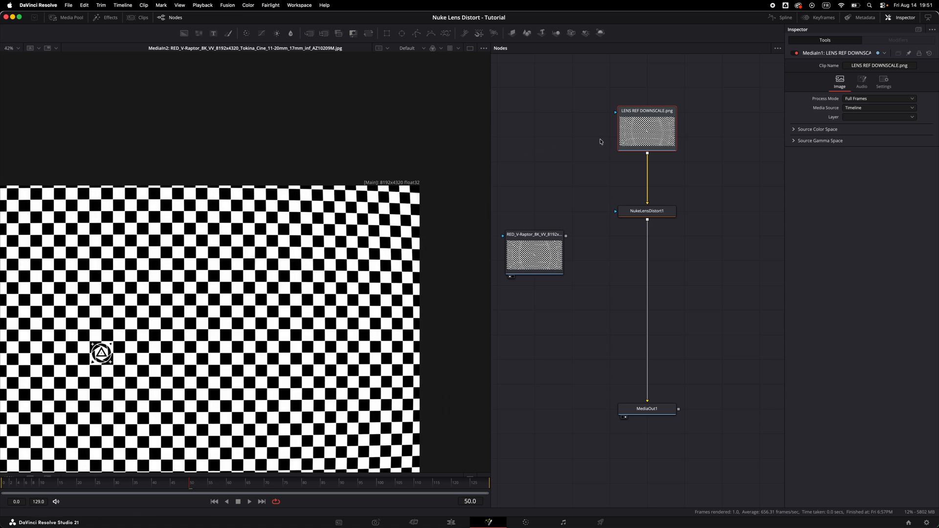
scroll(402, 185, down, 2)
- Display the LENS REF DOWNSCALE.png node in the viewer and frame its whole distorted grid
key(1)
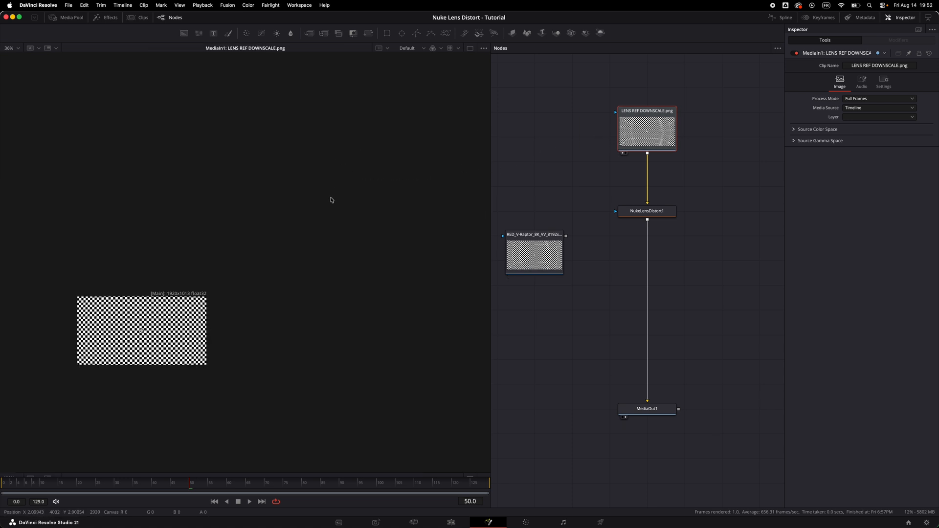
drag(171, 307, 242, 276)
scroll(242, 276, up, 3)
scroll(242, 283, up, 6)
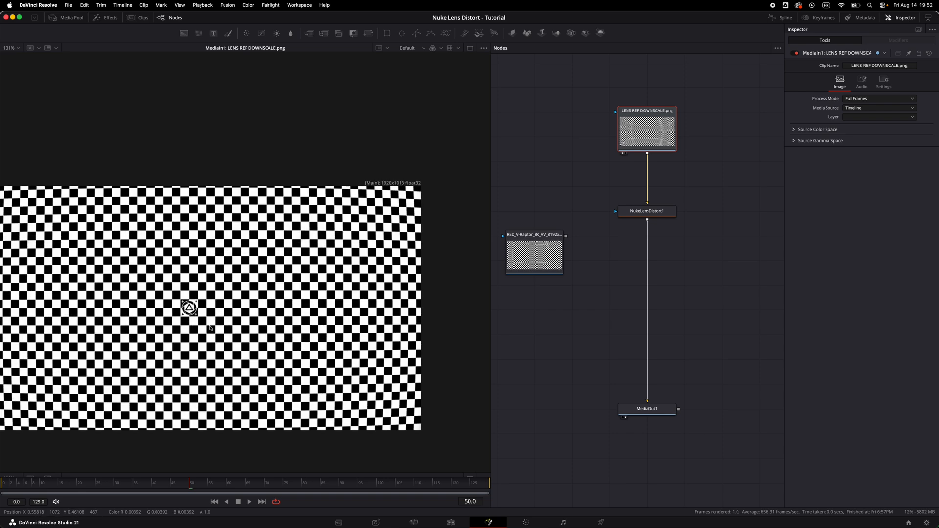
scroll(242, 283, down, 1)
scroll(243, 283, left, 2)
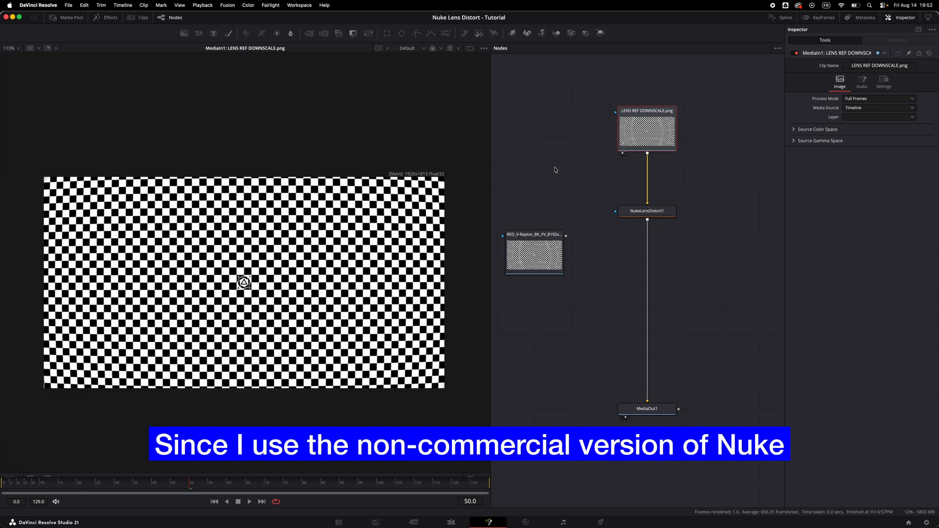
- Delete the NukeLensDistort1 node between the downscaled grid and MediaOut1
drag(708, 180, 578, 294)
key(Delete)
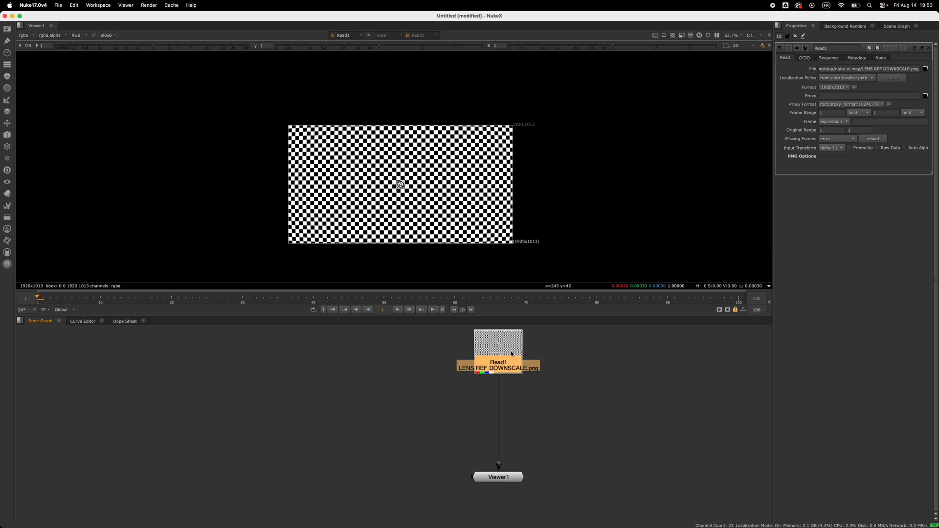
- Add a LensDistortion node in Nuke and connect it between the Read1 grid image and the viewer
key(Tab)
click(446, 358)
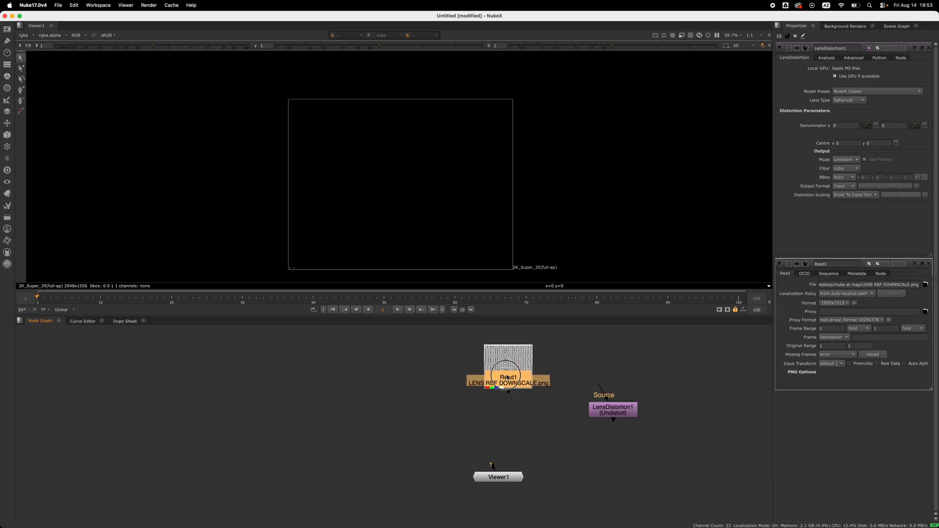
drag(506, 378, 499, 478)
click(505, 403)
key(super+z)
key(super+z)
key(1)
drag(629, 416, 512, 419)
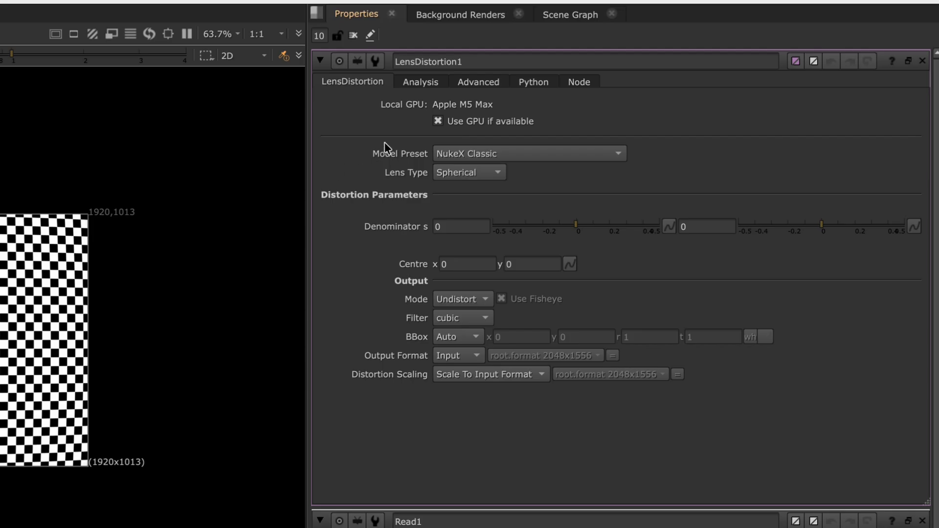
- Detect the checkerboard grid on the current frame with the LensDistortion node's analysis
click(420, 86)
click(460, 123)
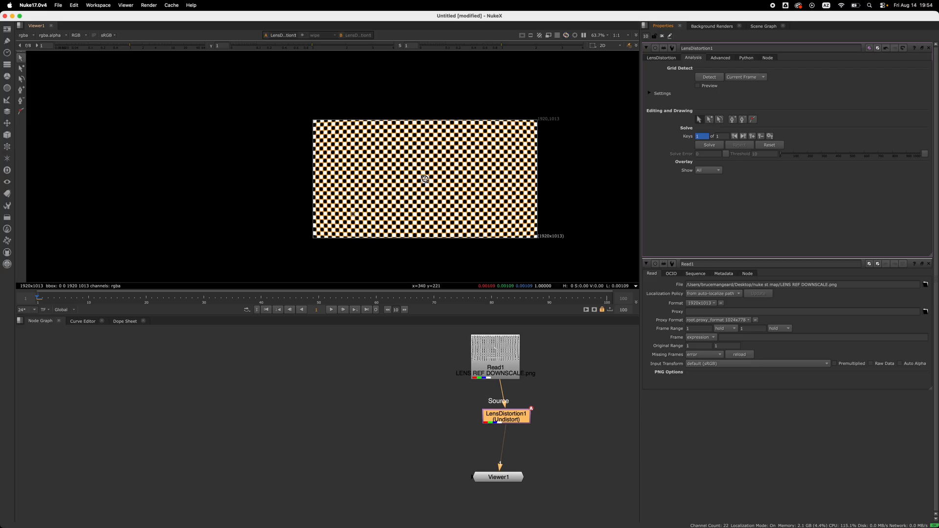
- Examine how well the detected grid points match the checkerboard corners near the image's lower-left edge
scroll(353, 214, up, 5)
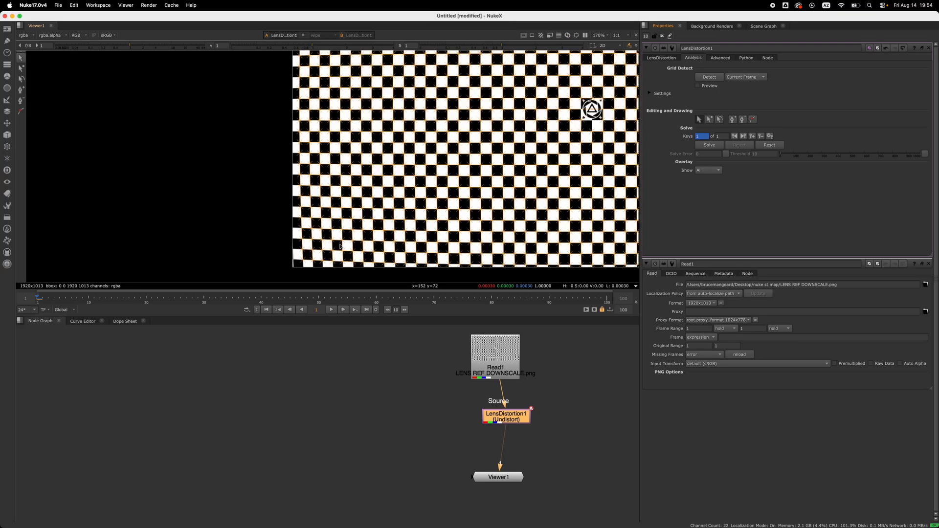
scroll(296, 235, up, 3)
scroll(297, 236, up, 2)
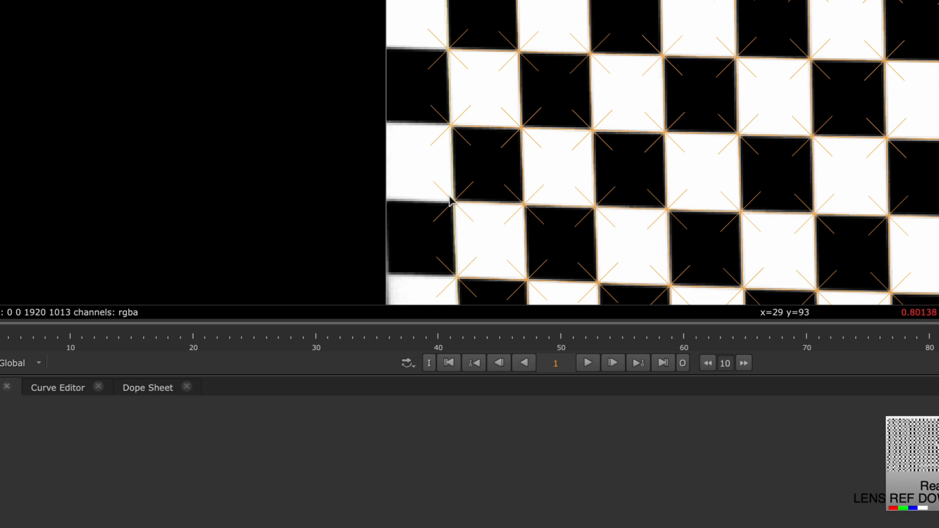
scroll(274, 236, up, 2)
scroll(438, 200, up, 1)
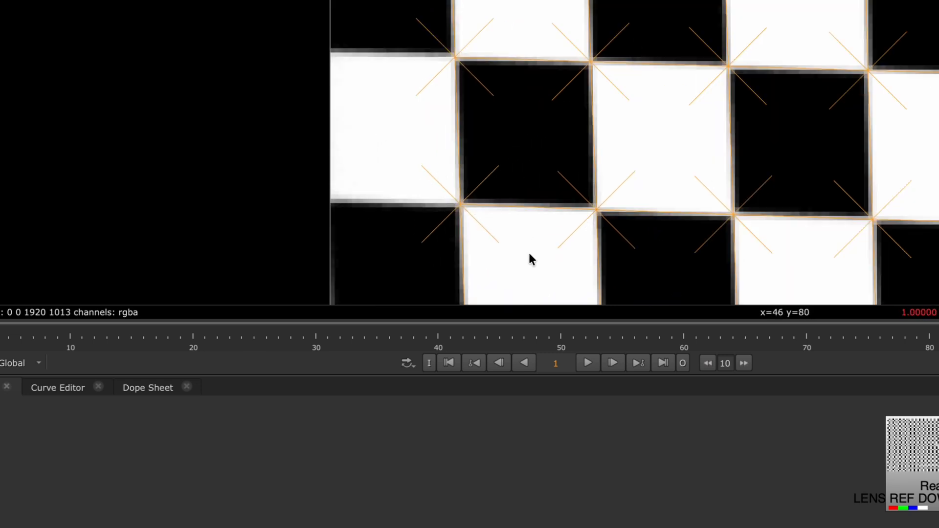
scroll(466, 198, down, 5)
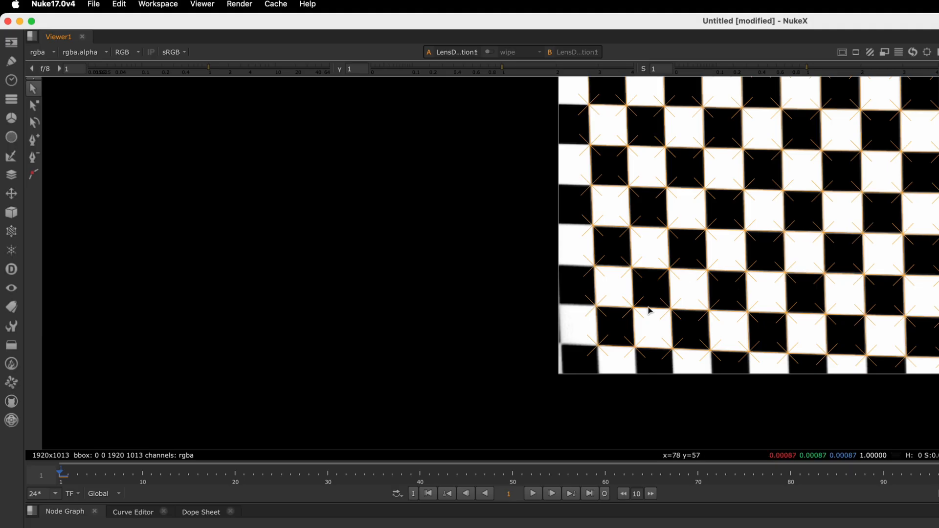
scroll(380, 209, up, 1)
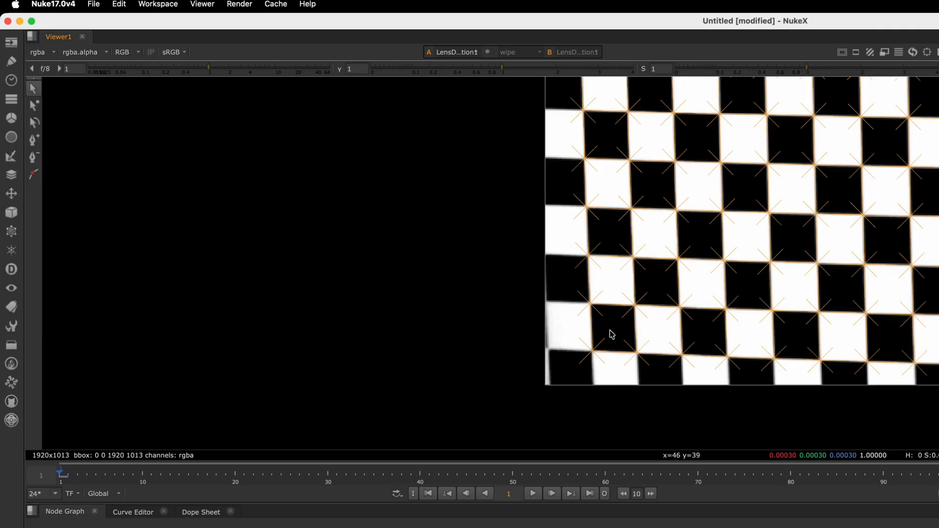
scroll(370, 227, up, 1)
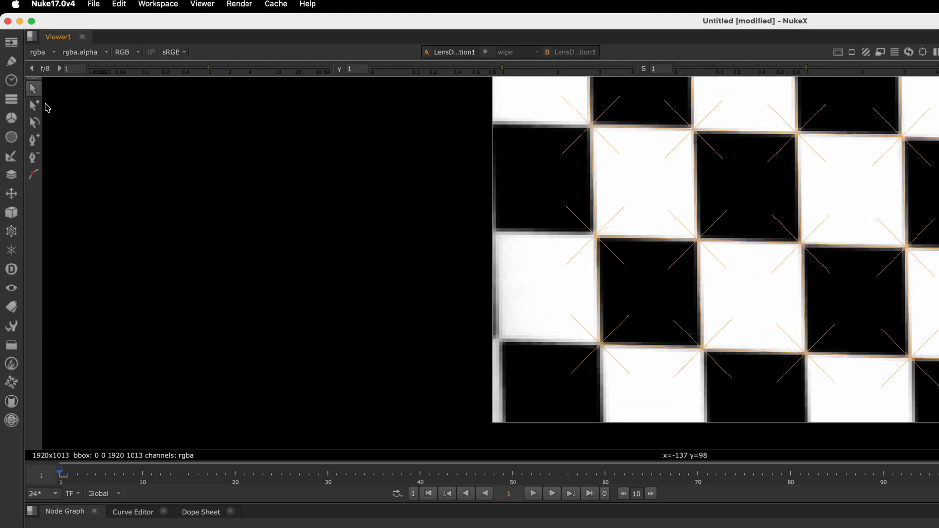
- Try drawing an extra grid point at the image's lower-left edge, joined to the neighbouring corner, and undo it
click(34, 175)
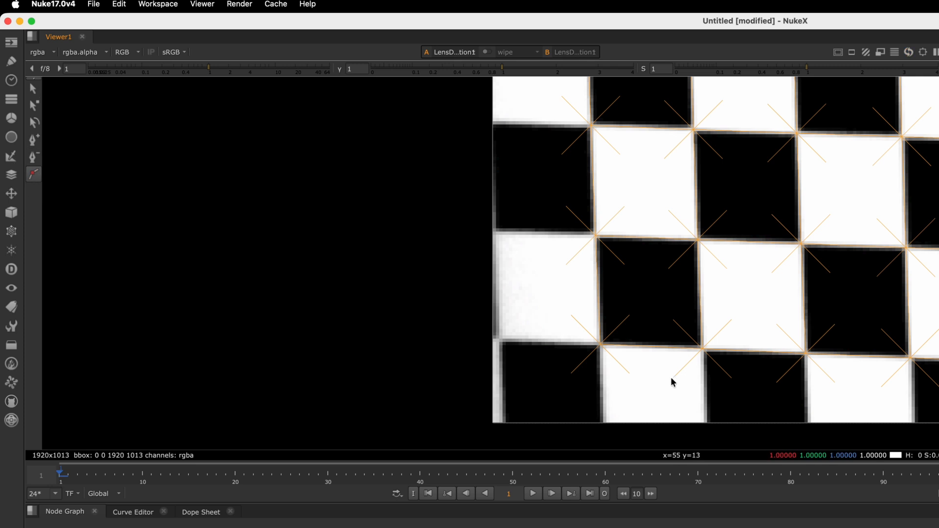
click(503, 341)
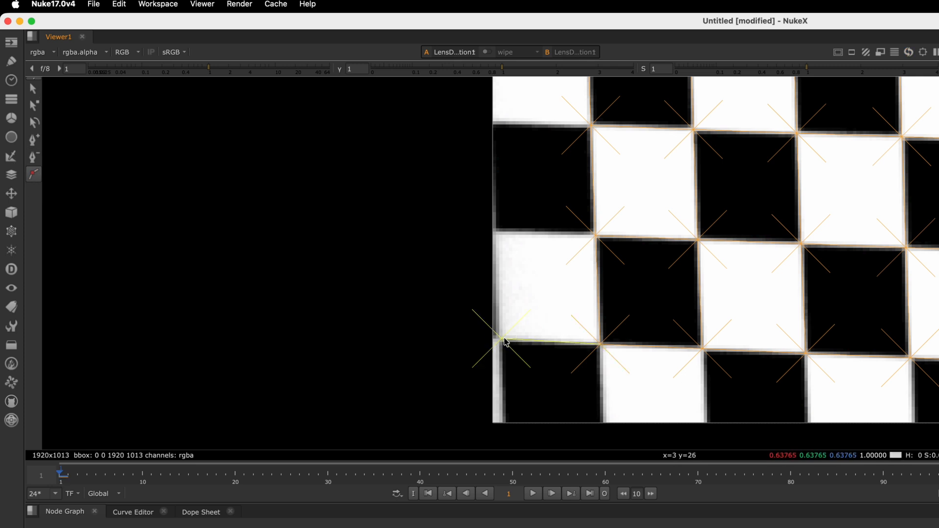
key(super+z)
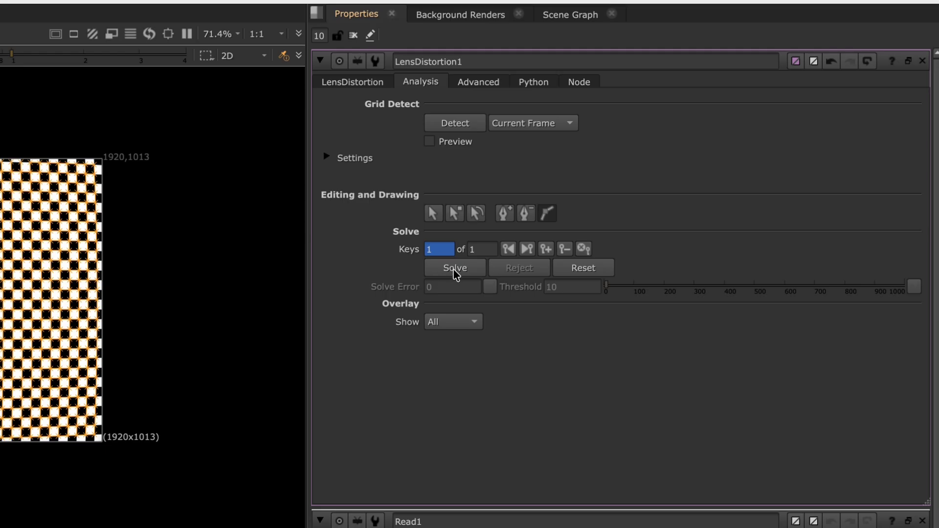
- Solve the lens distortion from the detected grid and show the solved distortion parameters
click(455, 269)
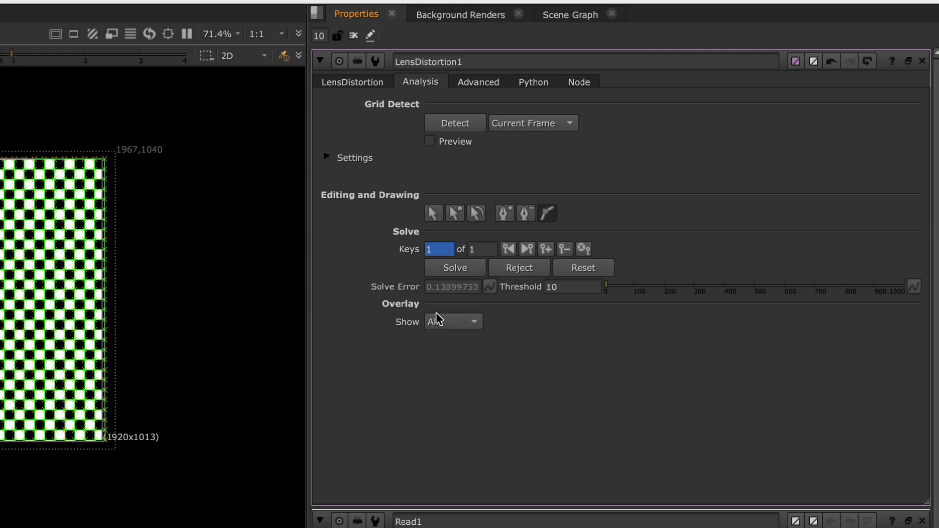
click(377, 82)
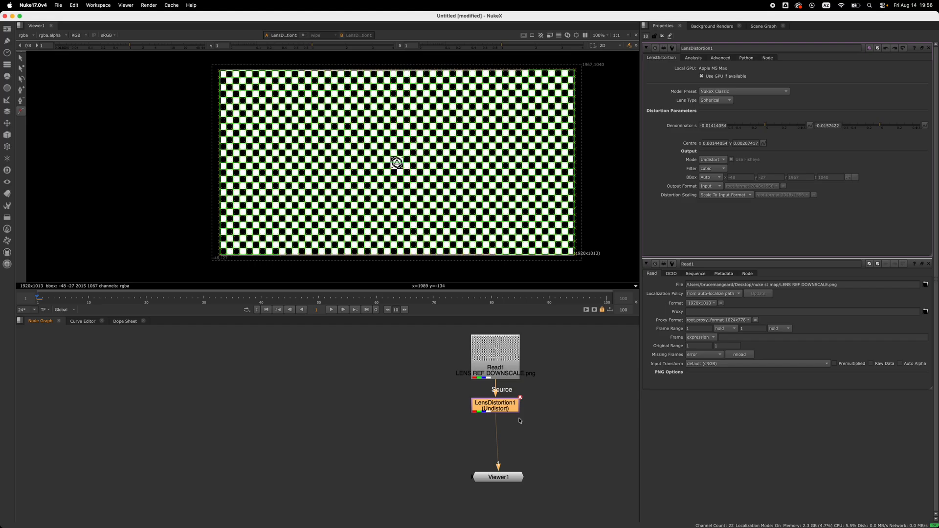
- Add a Write node for exporting the undistorted grid
key(Tab)
text(write)
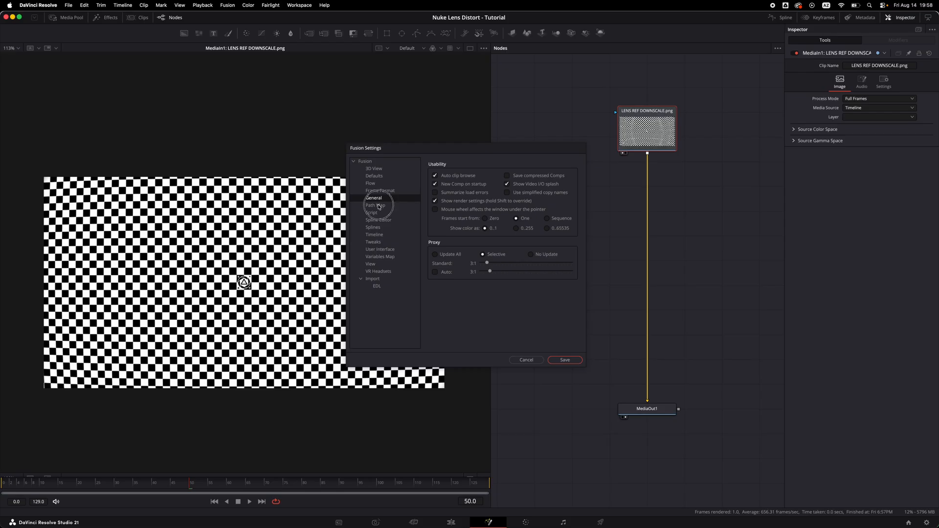
- Open the user-level Fuses folder from the Path Map section of the Fusion settings in DaVinci Resolve
click(375, 205)
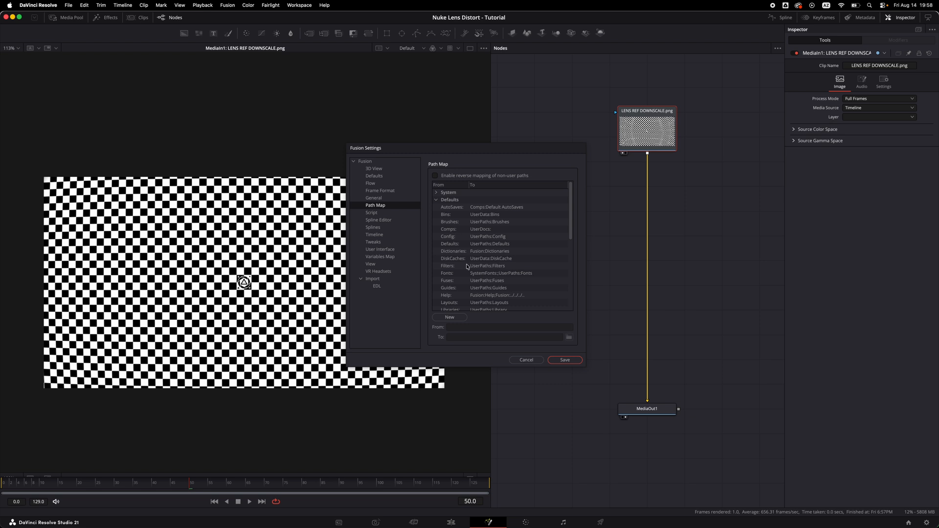
click(459, 280)
right_click(459, 280)
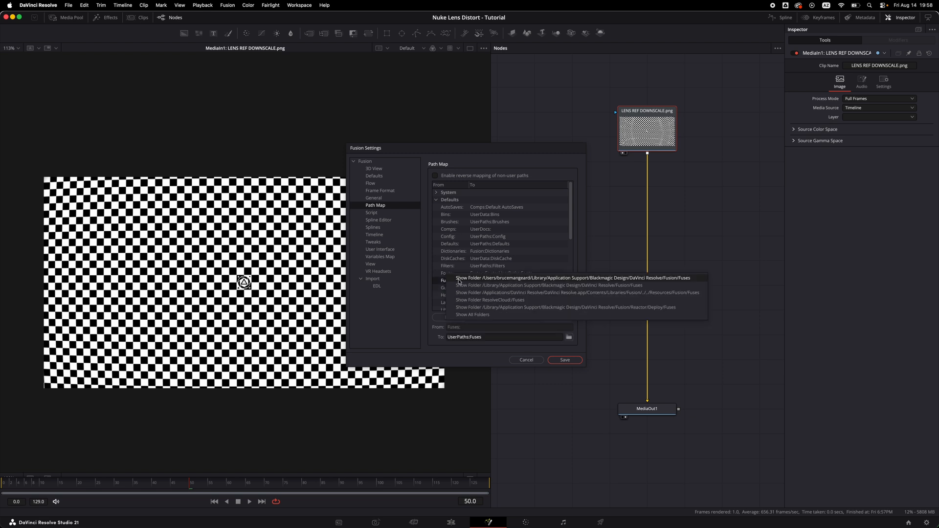
click(461, 281)
drag(396, 193, 463, 147)
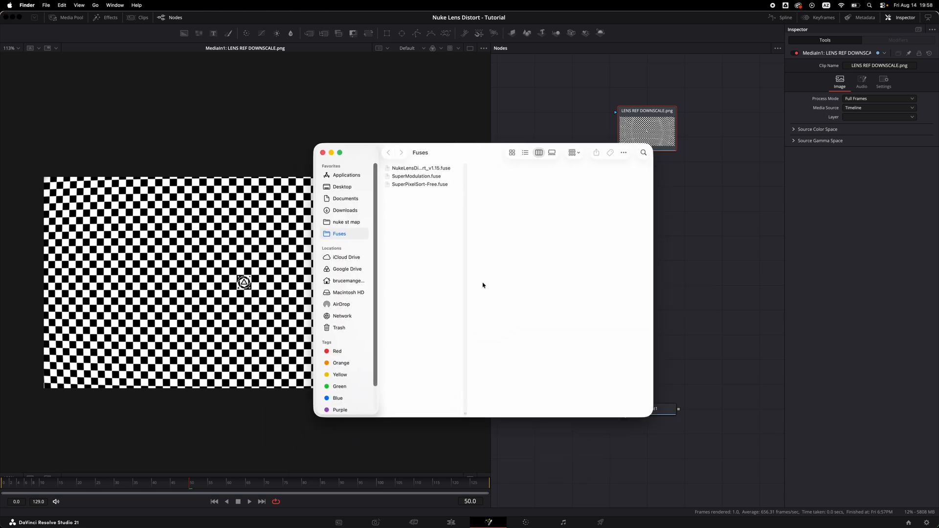
- Check NukeLensDistort_v1.15.fuse in a widened file column of the Fuses folder, and leave the Fusion settings without saving
drag(468, 413, 541, 414)
click(424, 168)
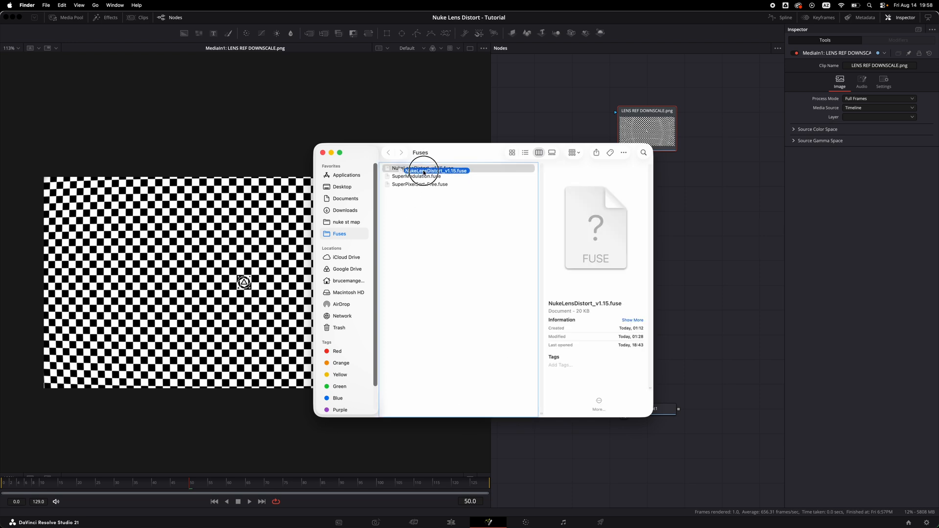
click(508, 133)
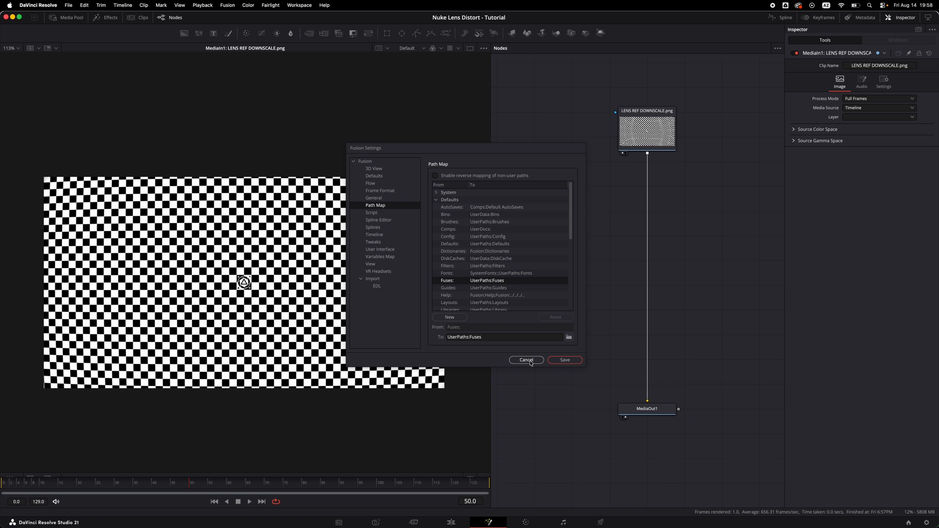
click(530, 363)
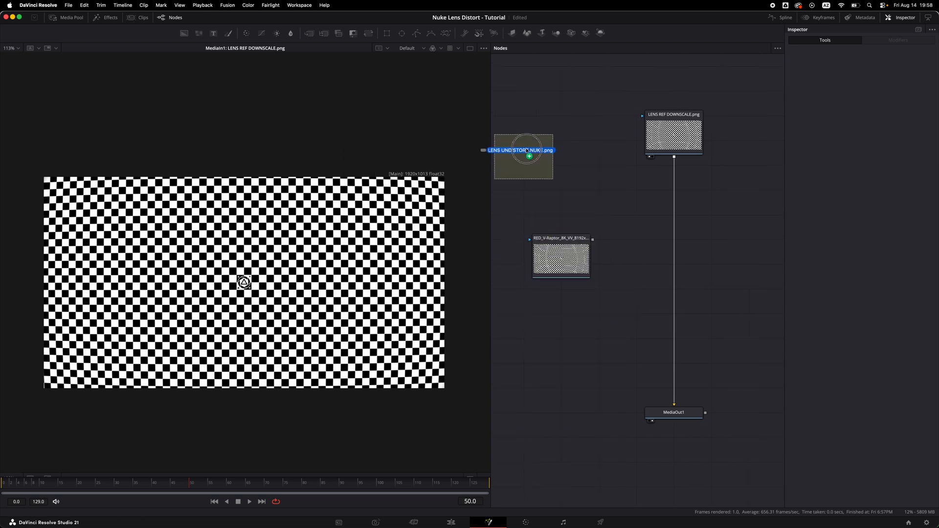
- Bring LENS UNDISTORT NUKE.png into the node graph, view it, and return the viewer to LENS REF DOWNSCALE.png
drag(526, 153, 532, 149)
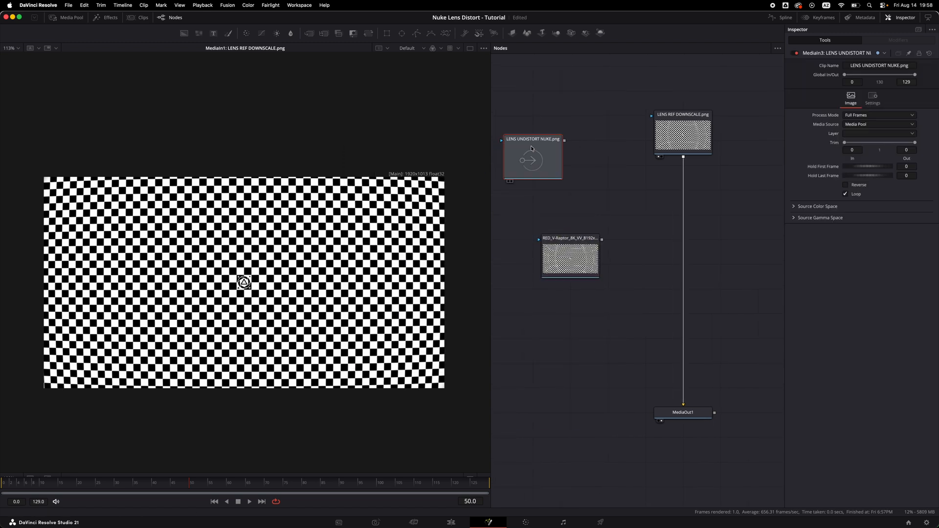
key(1)
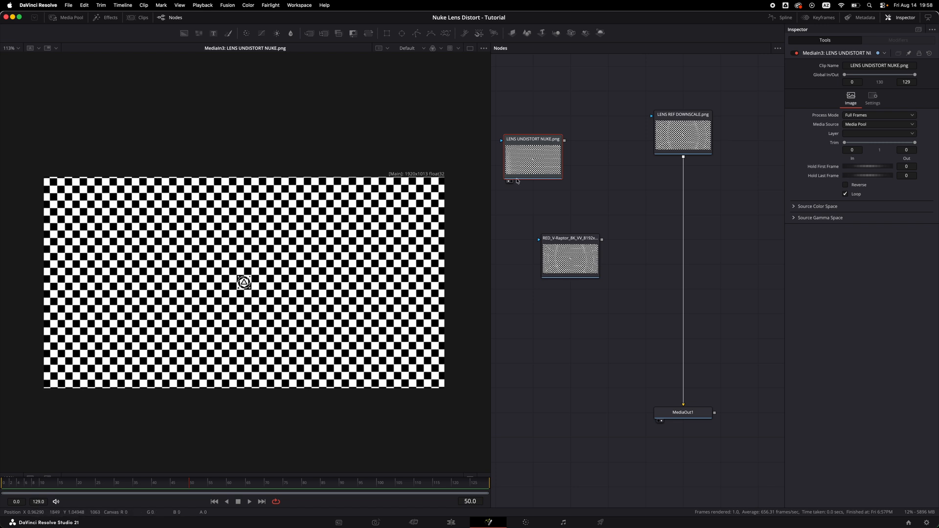
click(680, 140)
key(1)
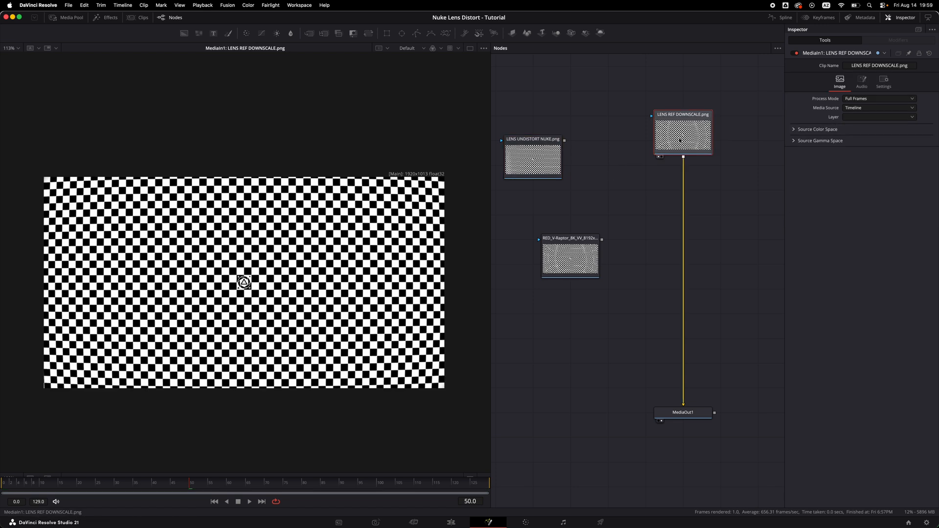
- Insert a NukeLensDistort node after the LENS REF DOWNSCALE.png node
key(shift+space)
text(nu)
key(Return)
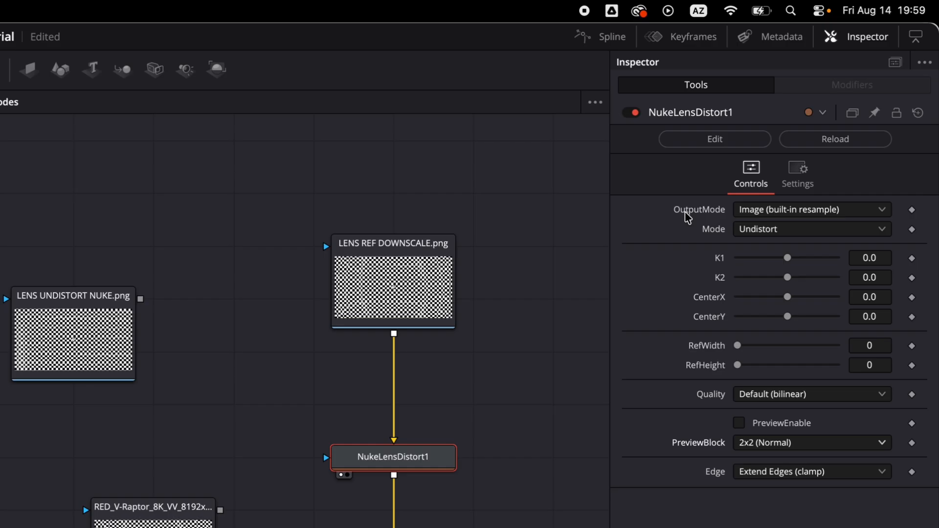
- Examine the OutputMode, Mode and Quality options of NukeLensDistort1, leaving it on Image (built-in resample), Undistort and Default (bilinear)
click(761, 211)
click(754, 248)
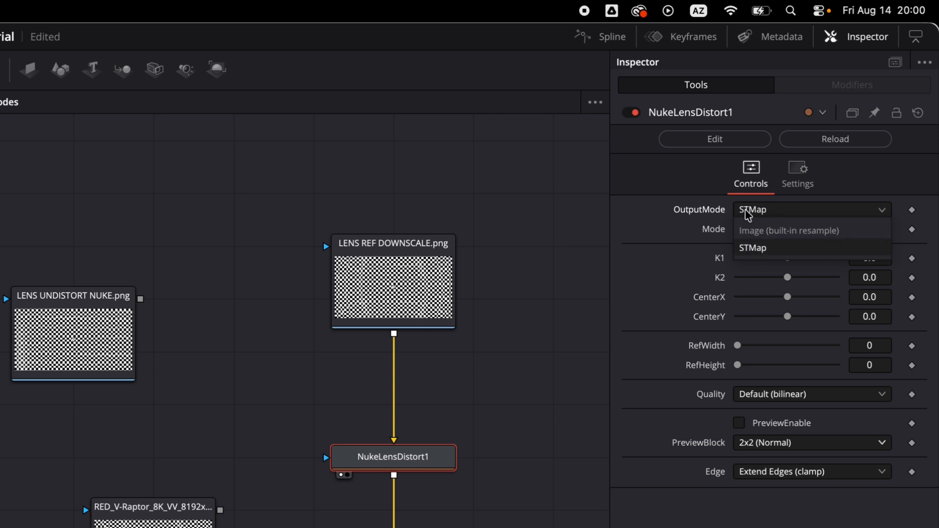
click(764, 209)
click(756, 231)
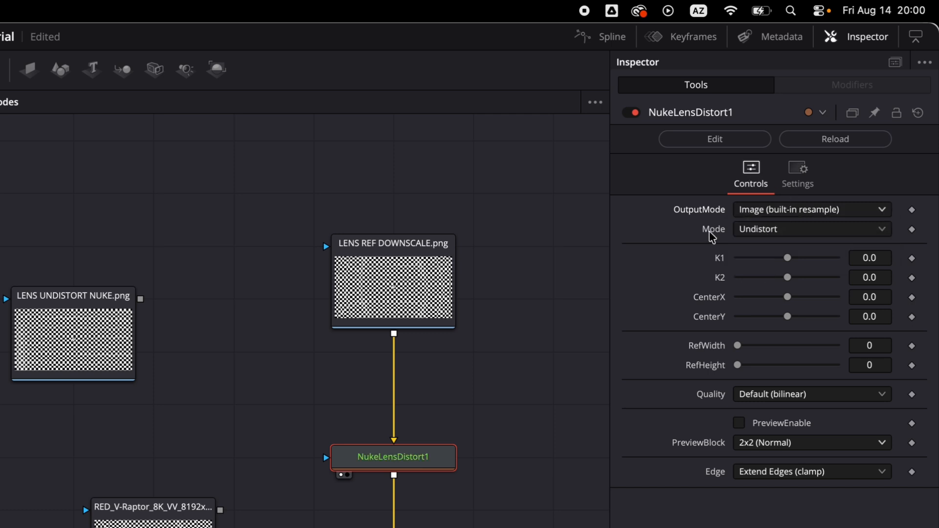
click(755, 230)
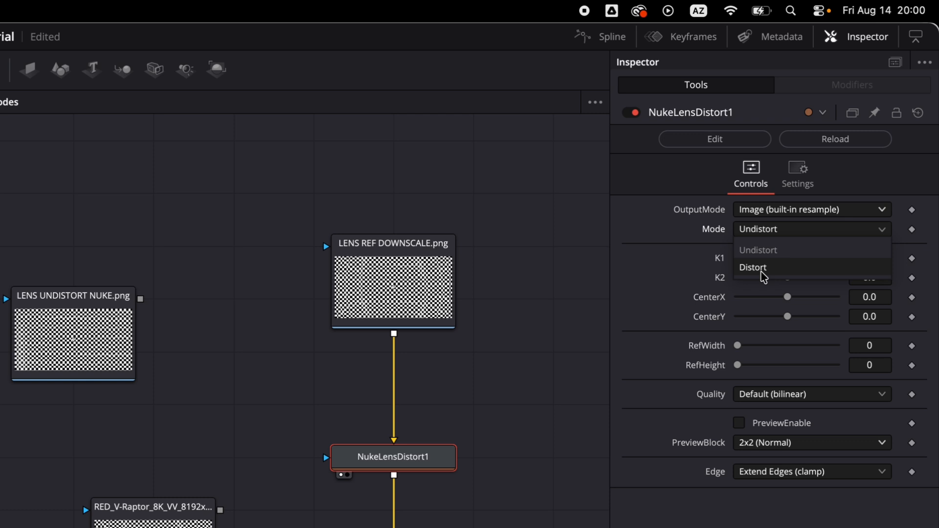
click(670, 261)
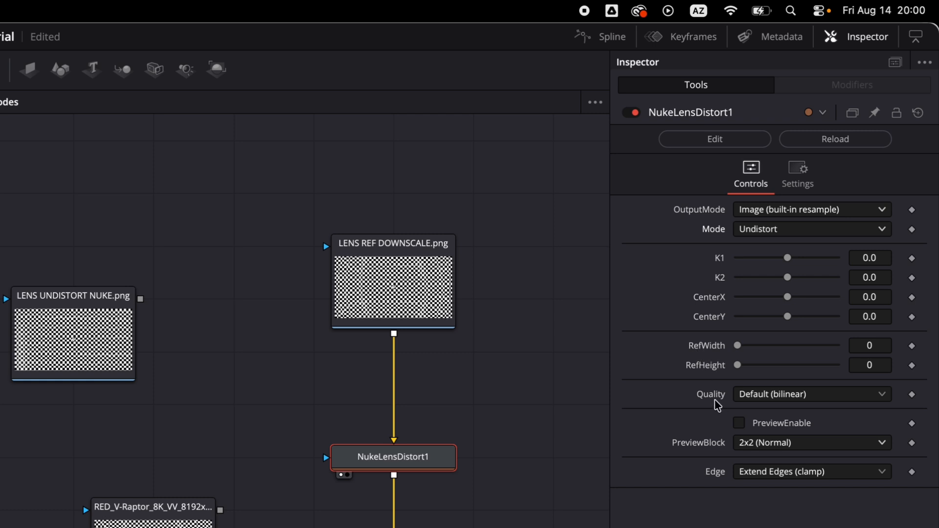
click(767, 397)
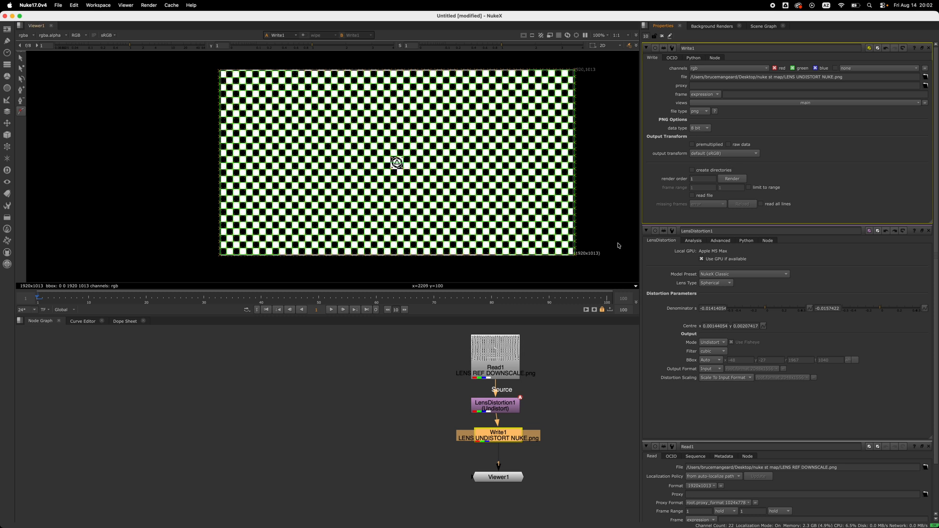
- Copy the denominator values from Nuke's LensDistortion1 into NukeLensDistort1, setting K1 to -0.01414054 and K2 to -0.0157422
click(517, 405)
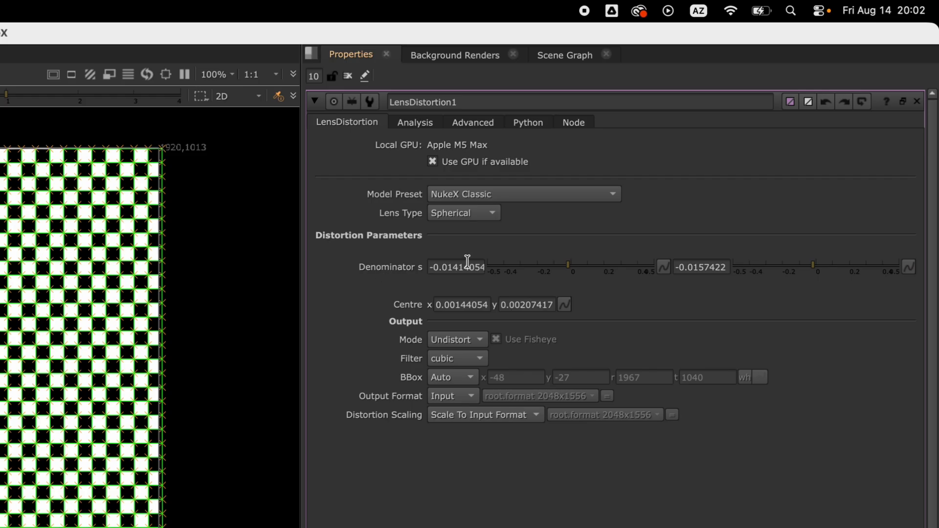
click(715, 125)
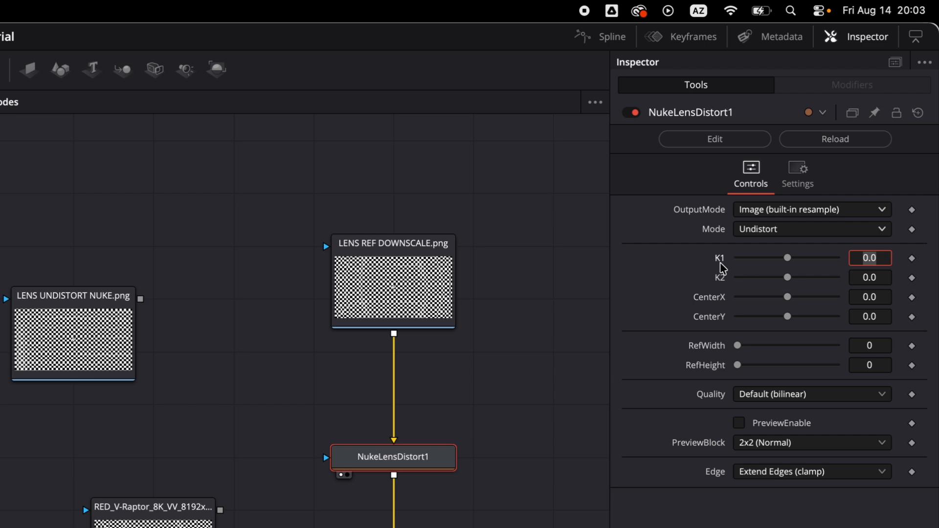
text(-0.01414)
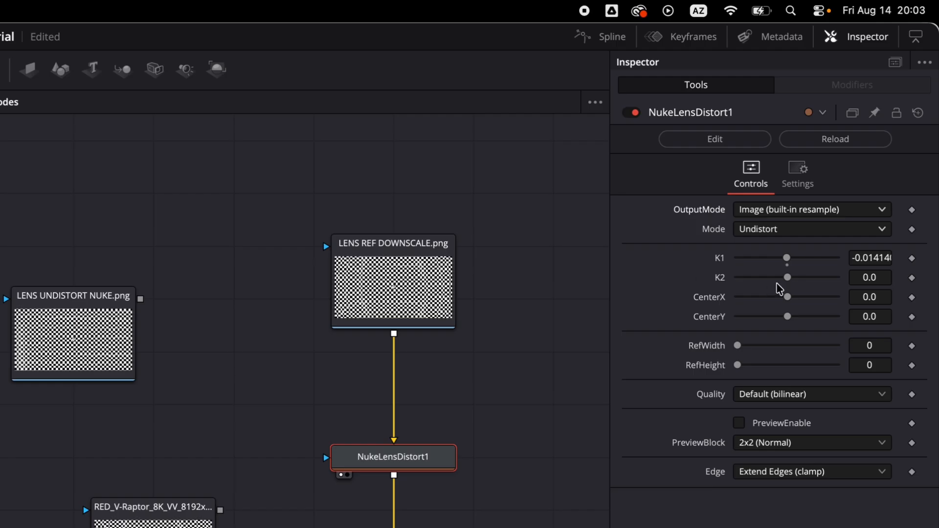
key(Tab)
text(0.00157422)
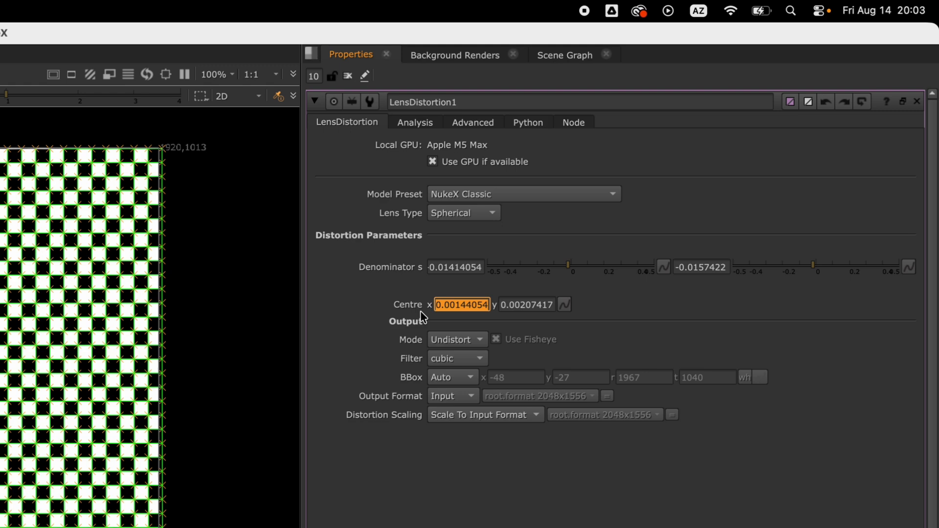
- Transfer the lens centre from Nuke's LensDistortion1 to NukeLensDistort1, setting CenterX to 0.00144054 and CenterY to 0.00207417
key(super+Tab)
double_click(853, 298)
text(0.00144054)
key(super+Tab)
double_click(516, 305)
key(super+c)
key(super+Tab)
double_click(868, 315)
key(super+v)
key(Return)
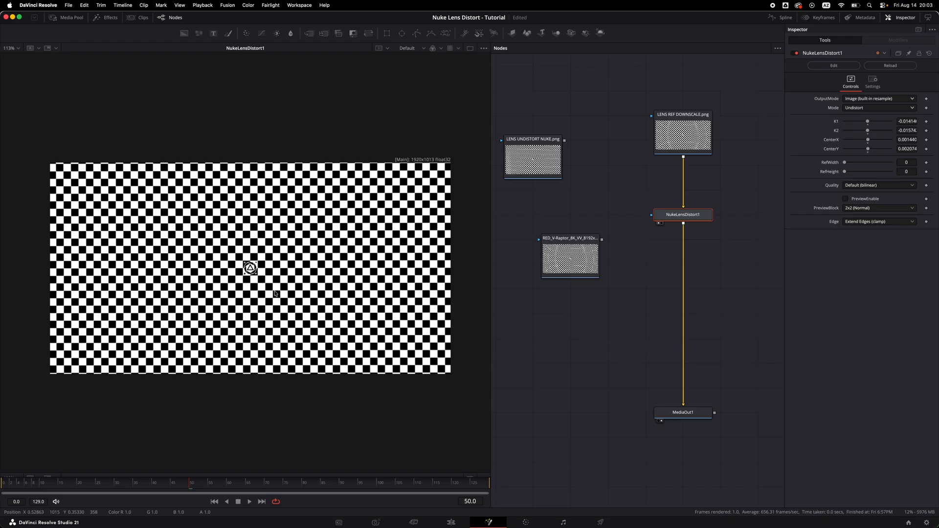
- Merge LENS UNDISTORT NUKE.png over the NukeLensDistort1 output and view the Nuke reference image for comparison
drag(547, 269, 511, 343)
drag(522, 165, 442, 235)
drag(602, 215, 683, 223)
drag(558, 240, 558, 265)
drag(675, 264, 419, 166)
scroll(418, 165, up, 5)
scroll(428, 168, right, 3)
drag(577, 250, 577, 274)
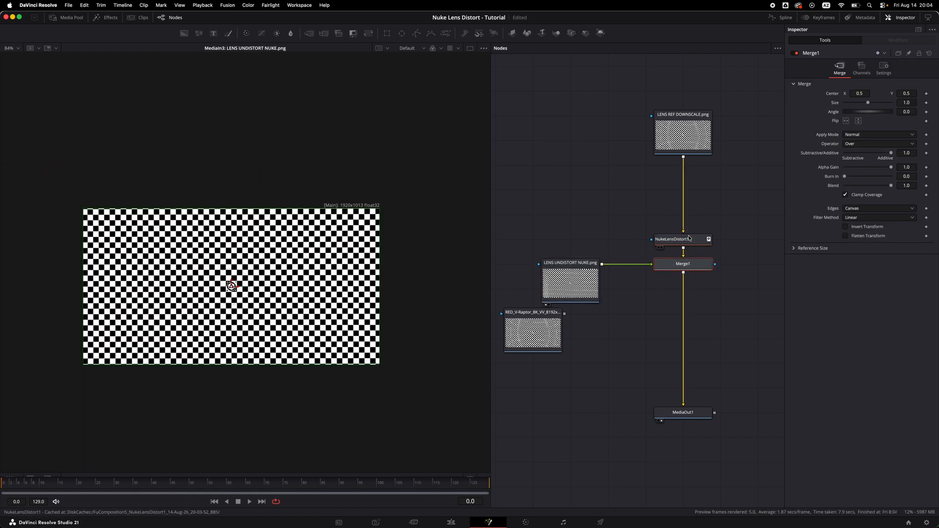
- Compare the NukeLensDistort1 and Merge1 outputs in the viewer, examining the checker alignment closely near the frame's upper corner
drag(681, 239, 301, 228)
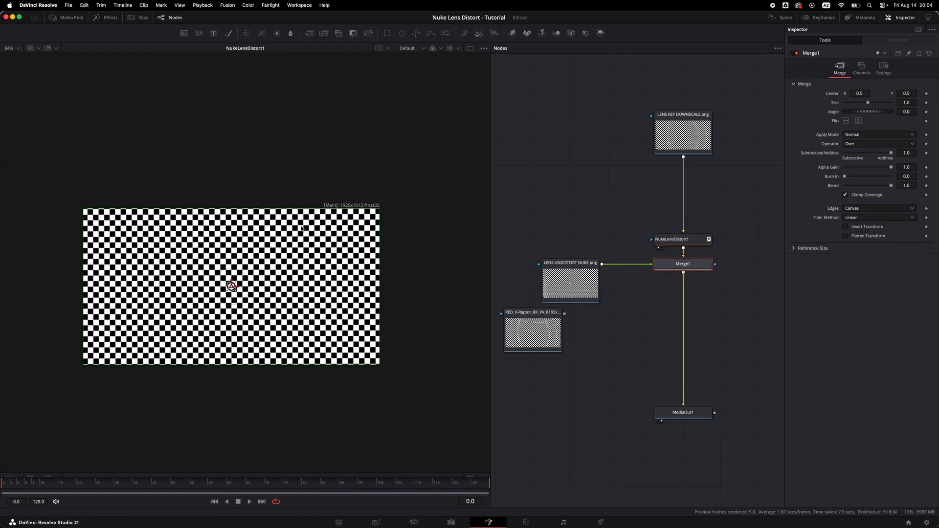
key(1)
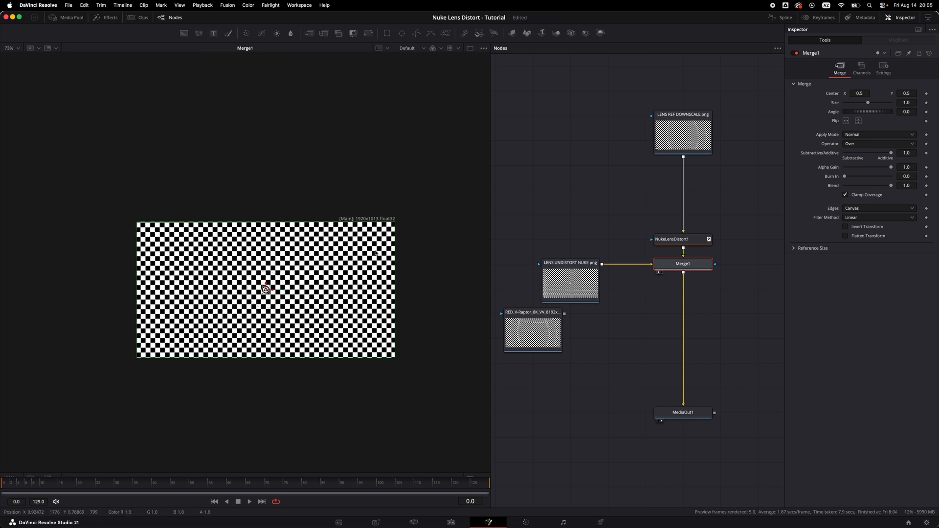
scroll(387, 223, up, 1)
scroll(378, 225, up, 2)
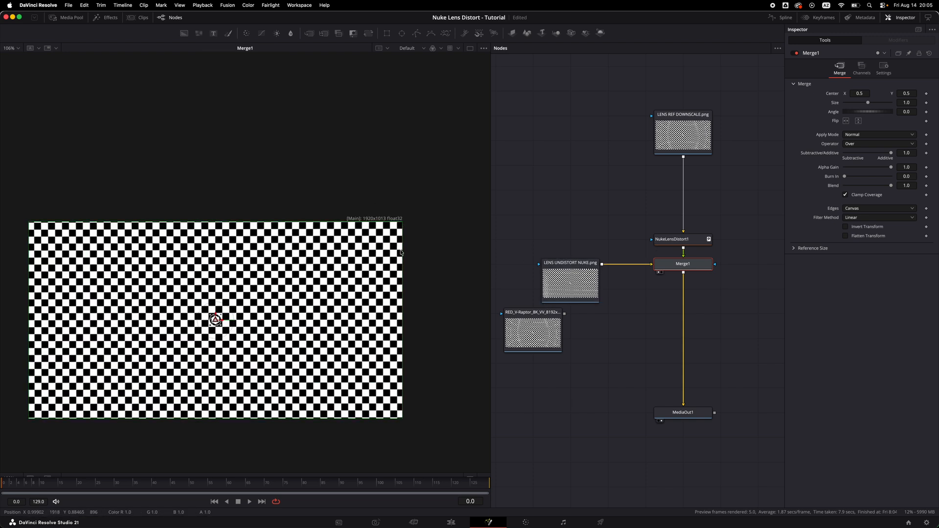
scroll(398, 224, up, 10)
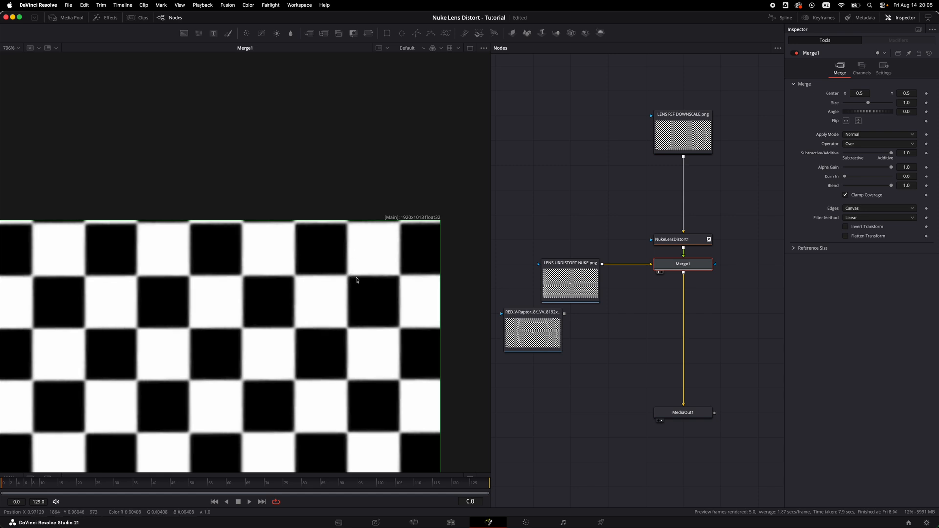
scroll(356, 280, up, 2)
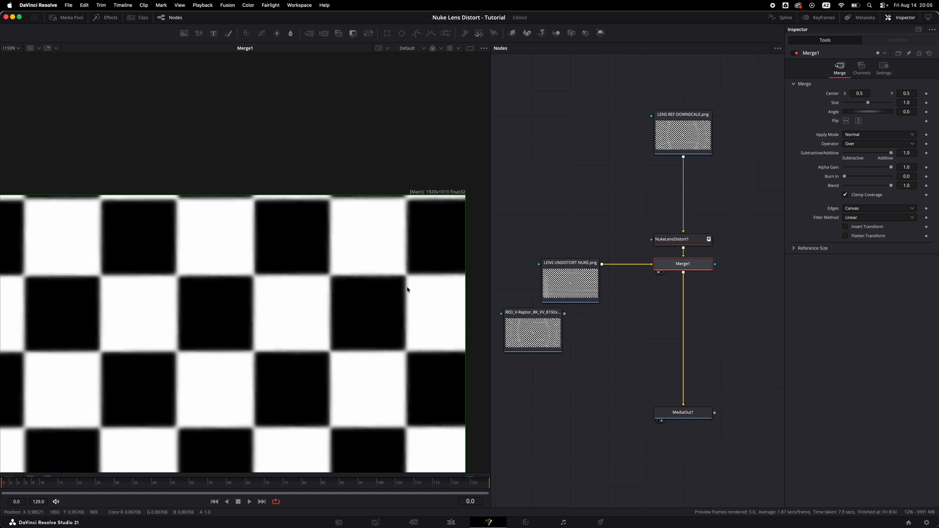
scroll(404, 289, down, 5)
scroll(392, 286, up, 4)
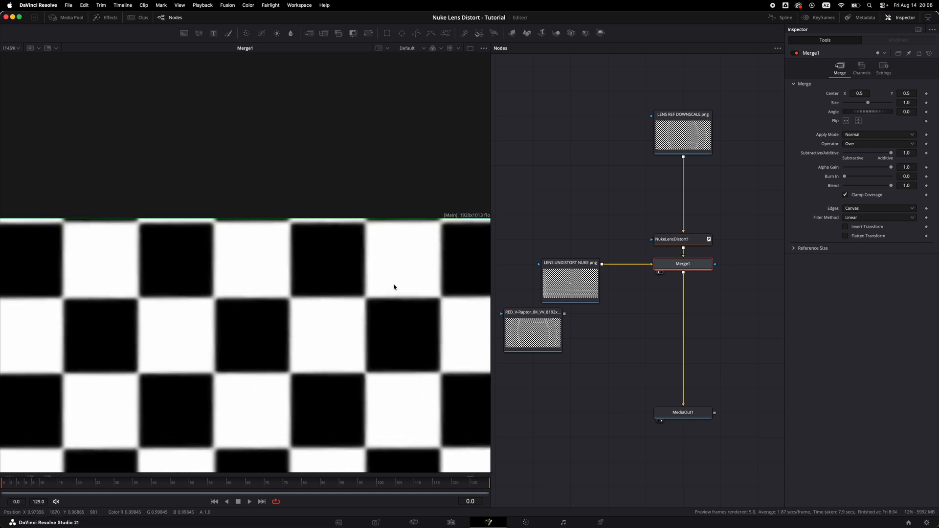
scroll(339, 287, down, 4)
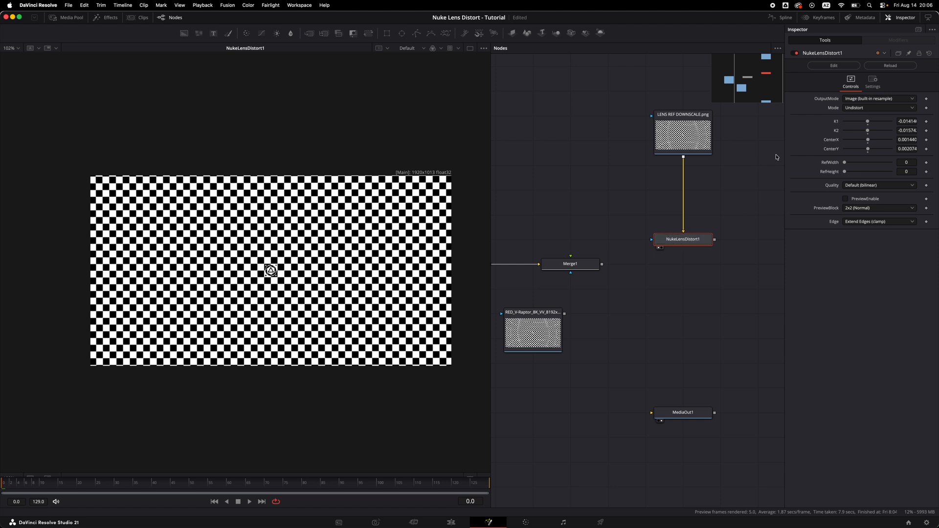
- Try PreviewEnable on NukeLensDistort1, check the checker edges and PreviewBlock options, and turn the preview off again
click(846, 199)
scroll(442, 180, up, 2)
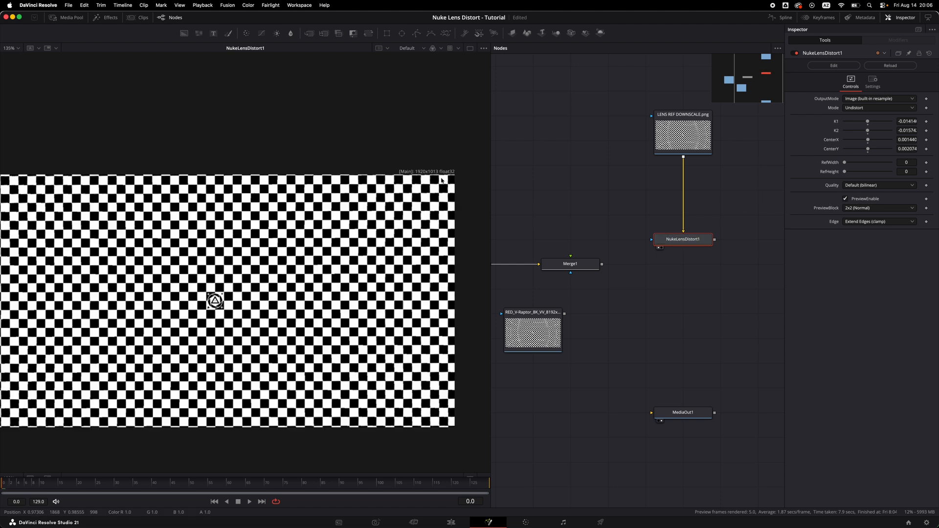
scroll(441, 181, up, 5)
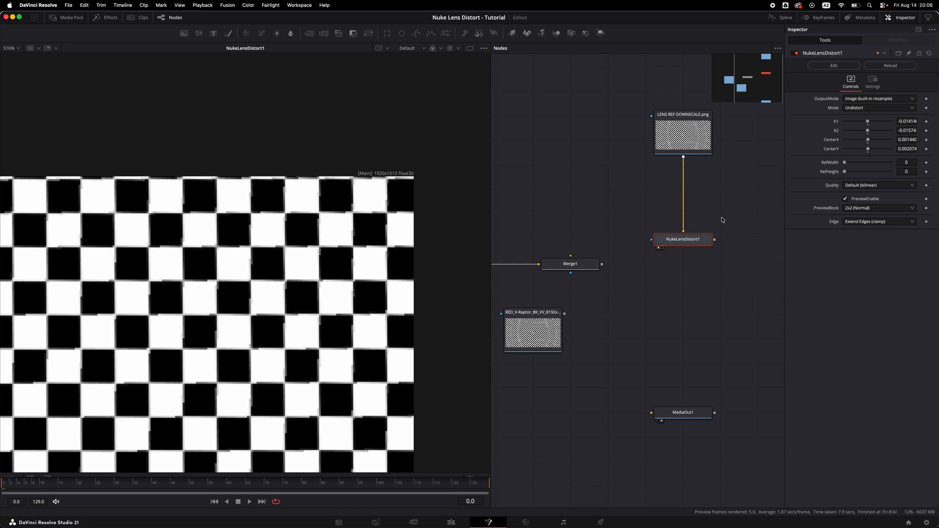
click(861, 209)
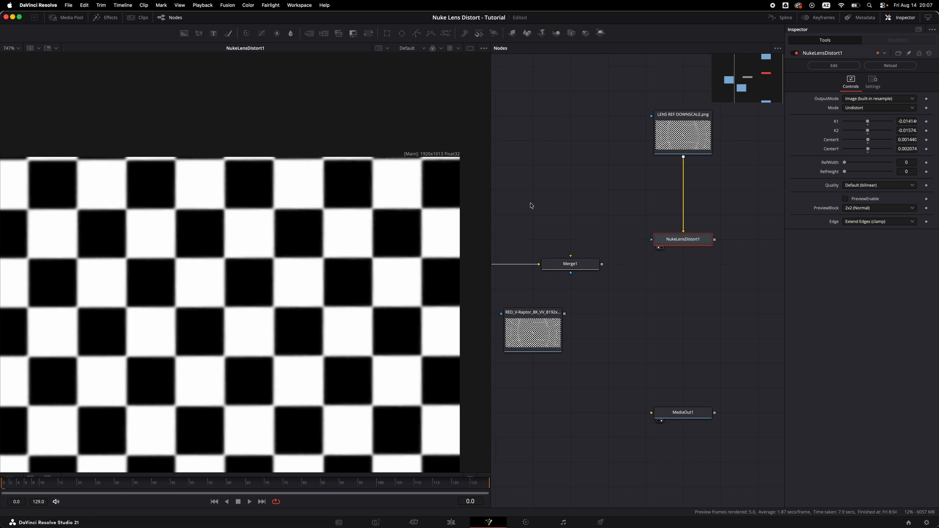
scroll(455, 201, down, 2)
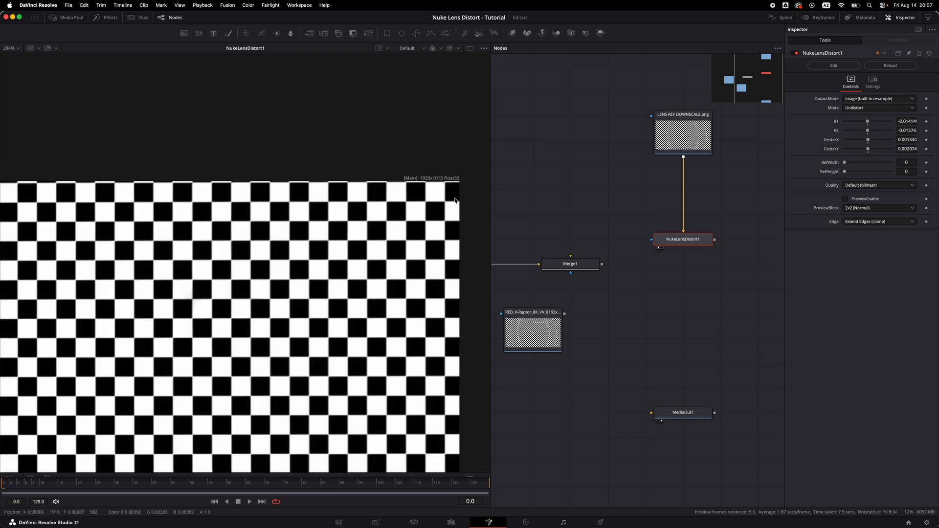
- Try the High (bicubic) quality setting on NukeLensDistort1 and inspect the grid up close
scroll(456, 200, up, 1)
click(862, 185)
click(867, 204)
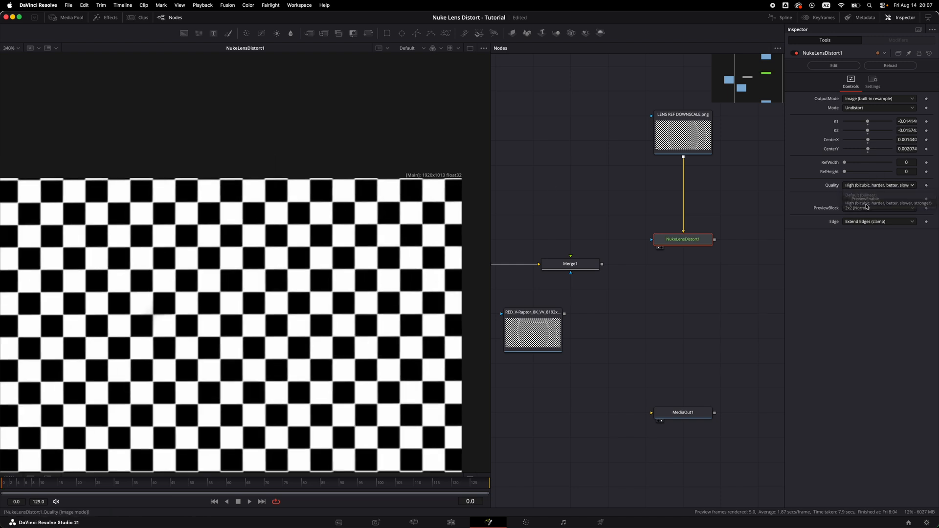
scroll(387, 198, up, 5)
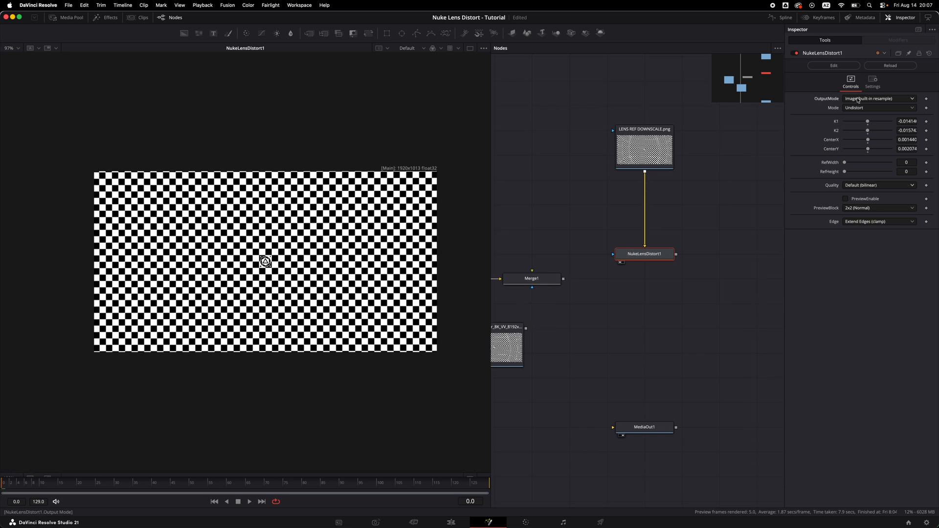
- Switch the output of NukeLensDistort1 to STMap and move the node beside the main image branch
click(859, 99)
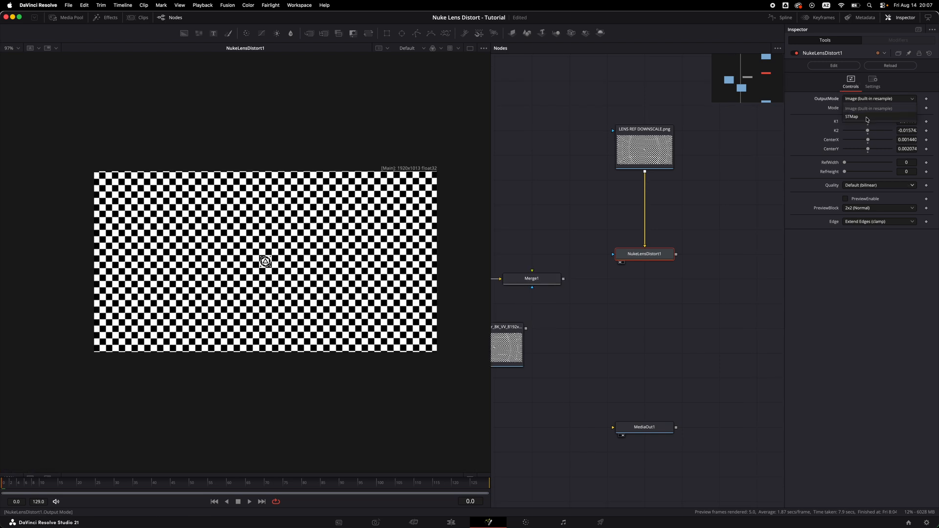
click(867, 118)
drag(645, 254, 719, 254)
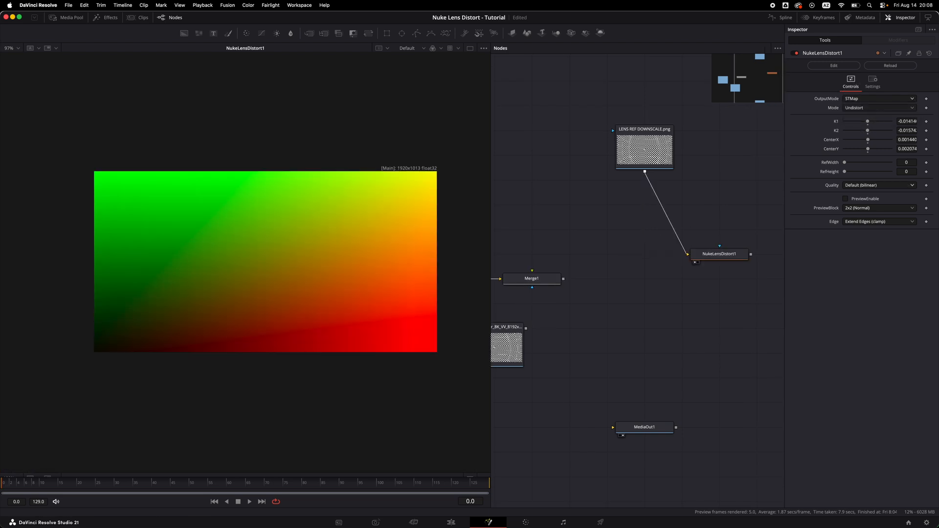
- Add a Texture node and connect both LENS REF DOWNSCALE.png and the STMap output of NukeLensDistort1 to it
key(shift+space)
text(textu)
key(Return)
drag(645, 172, 648, 253)
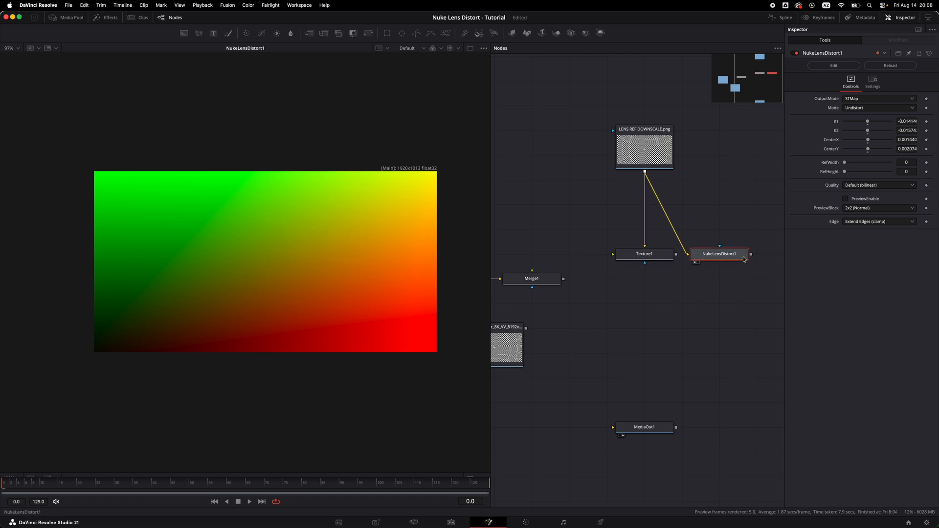
drag(751, 254, 642, 255)
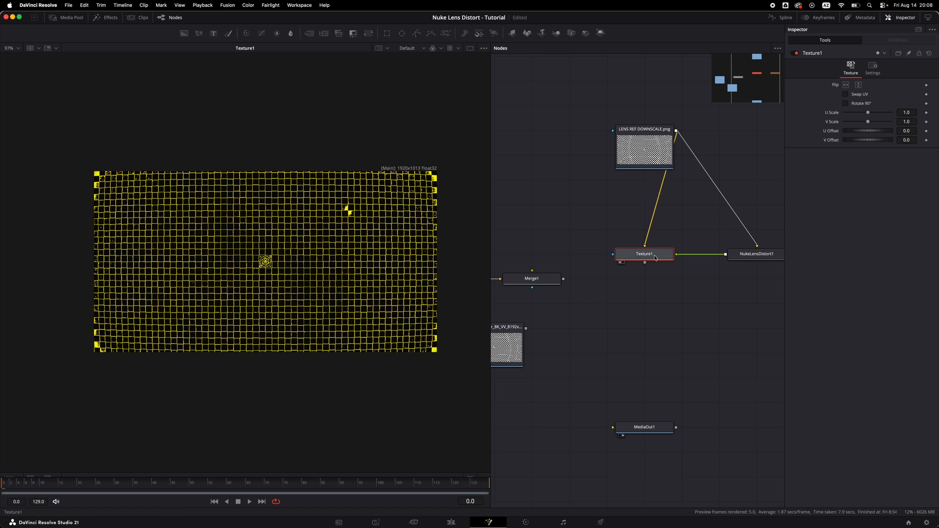
- Swap the inputs of Texture1 so the LENS REF DOWNSCALE.png grid feeds its Texture input, and review both nodes
mouse_move(657, 258)
key(super+t)
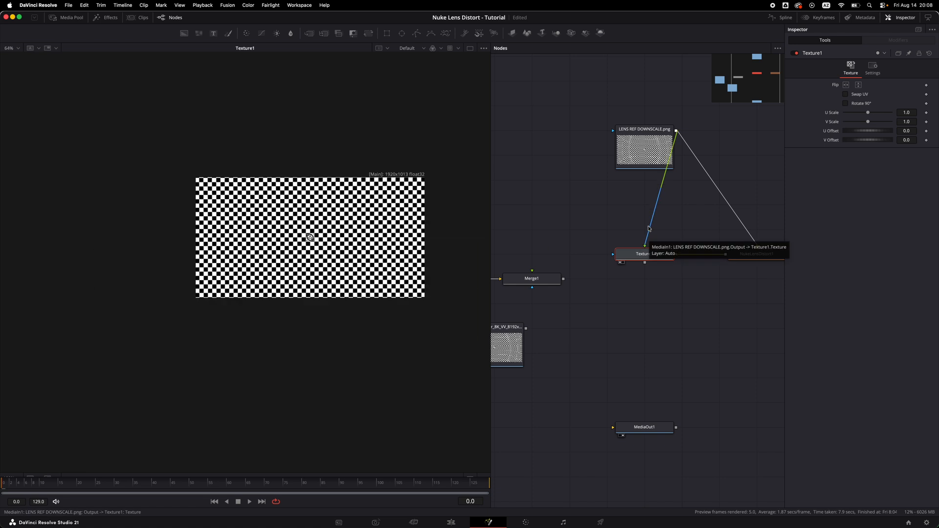
click(732, 253)
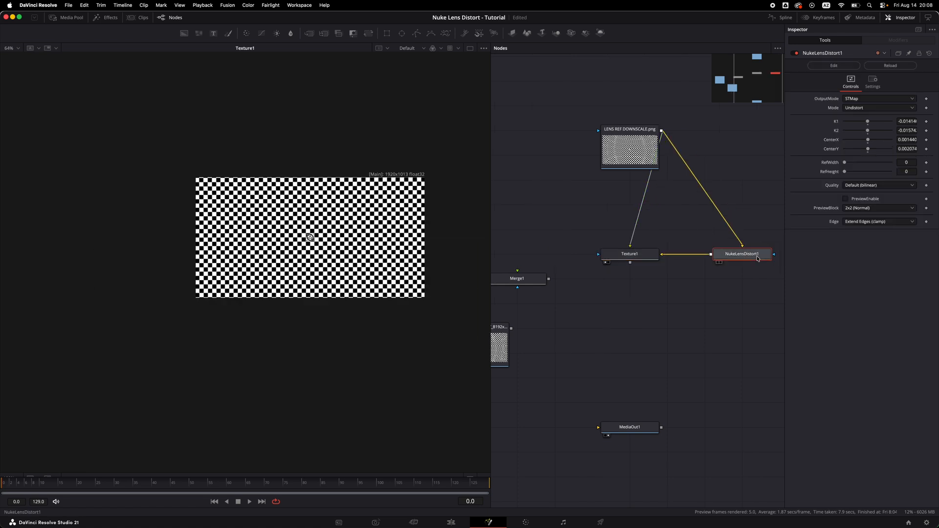
click(633, 255)
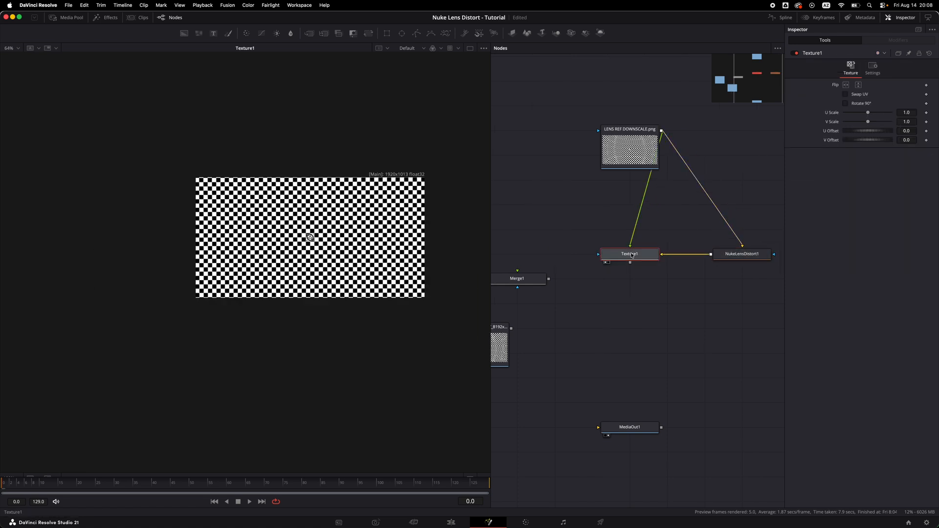
- Duplicate the Texture1 and NukeLensDistort1 pair below the originals, keeping only the Texture copy
click(751, 254)
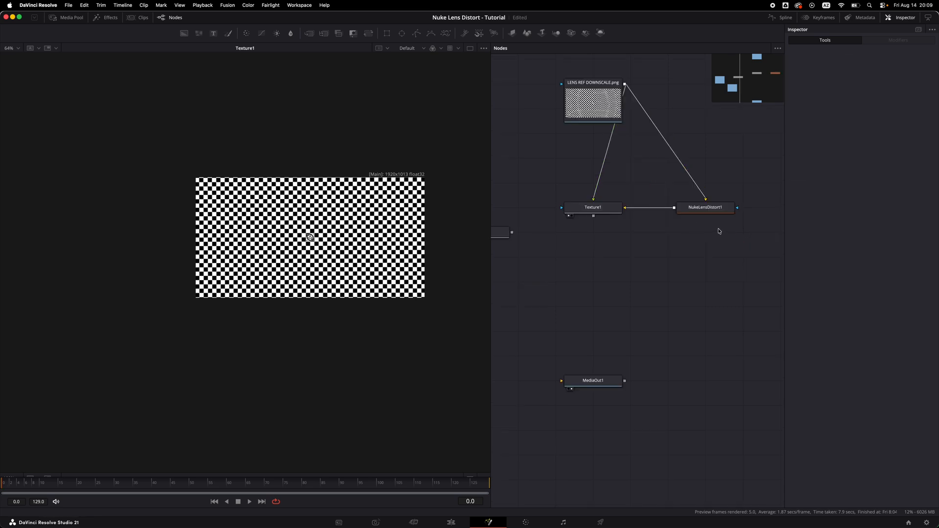
drag(733, 236, 577, 199)
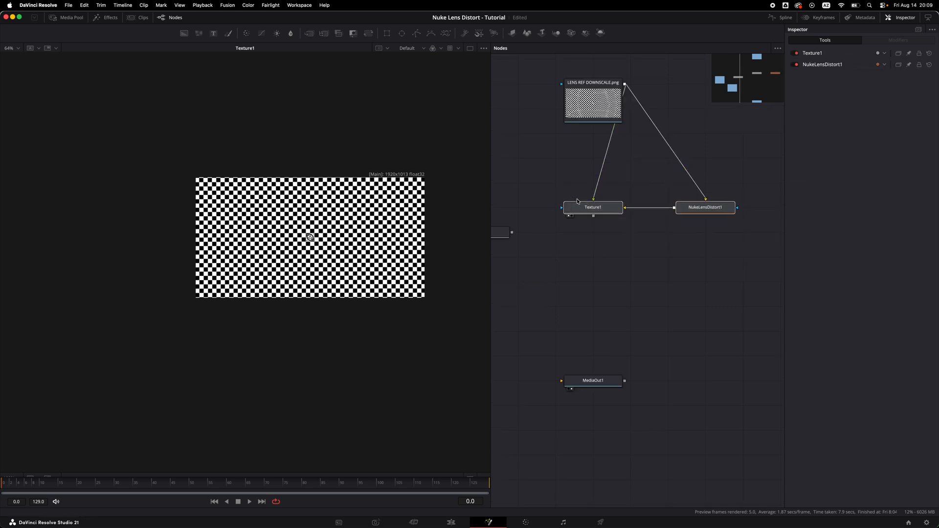
key(super+c)
key(super+v)
drag(660, 208, 692, 273)
drag(745, 254, 698, 289)
key(Delete)
- Paste NukeLensDistort1 as an instance and place it beside the Texture1_1 node
click(702, 214)
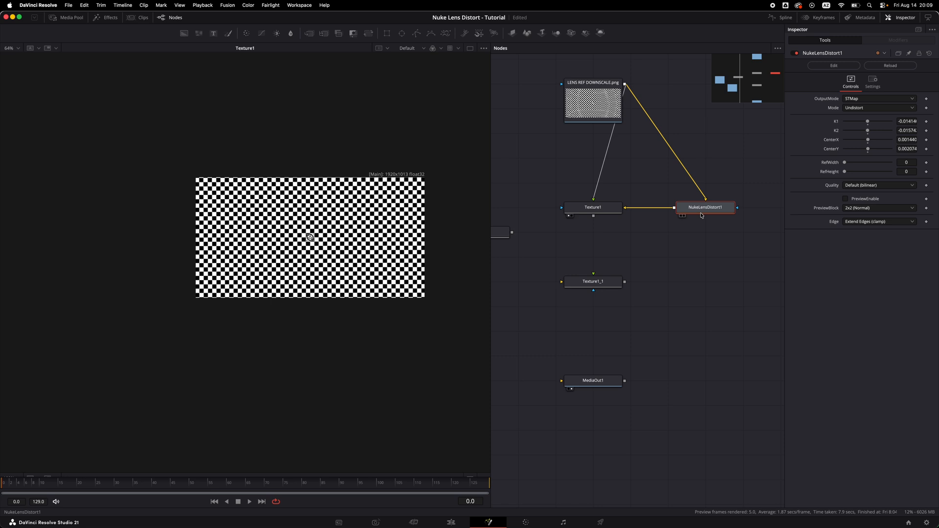
click(702, 252)
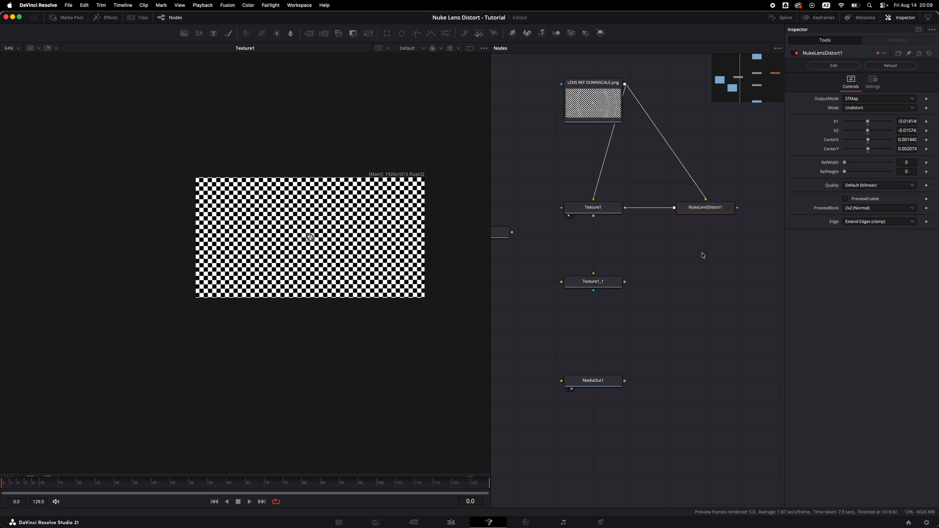
key(super+shift+v)
drag(709, 257, 708, 281)
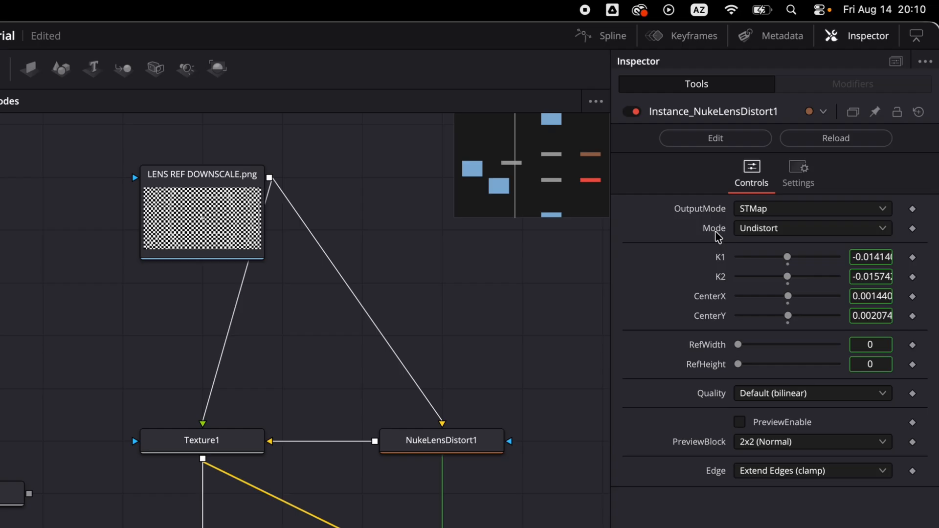
- Deinstance the Mode setting of Instance_NukeLensDistort1, set it to Distort, and review both lens distort nodes
right_click(836, 110)
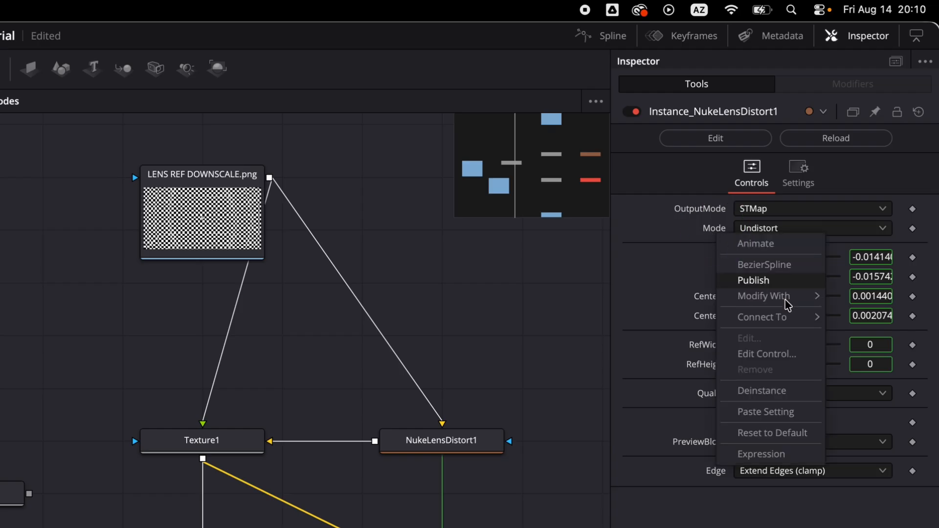
click(747, 391)
click(783, 228)
click(758, 267)
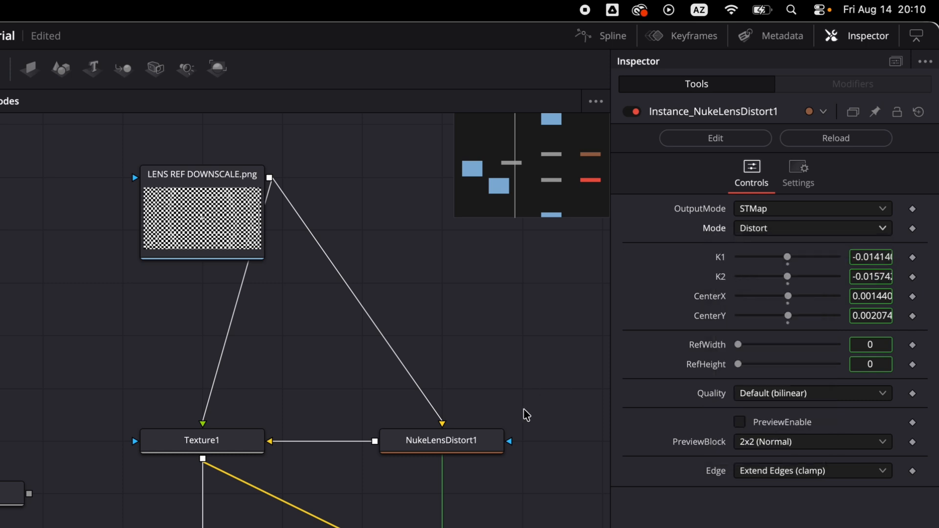
click(479, 441)
click(711, 282)
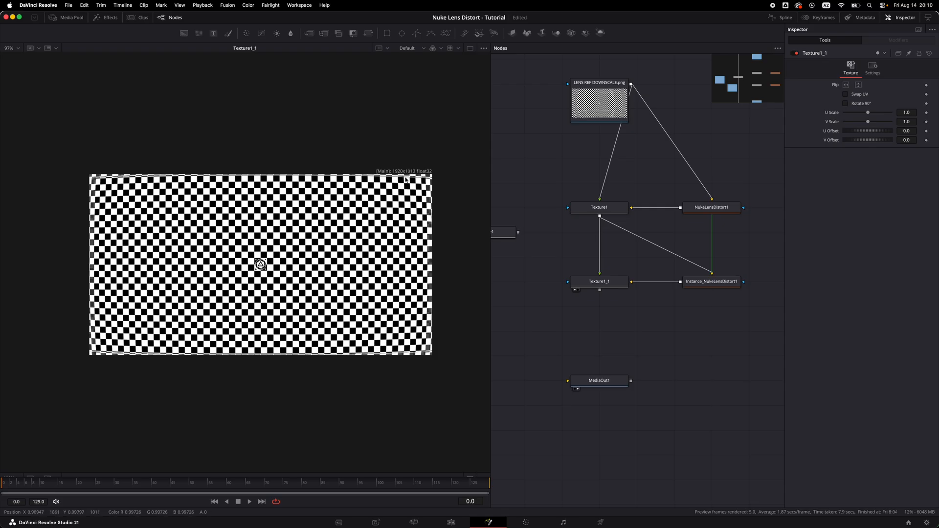
- Add an Alpha Multiply node after Texture1_1
click(606, 287)
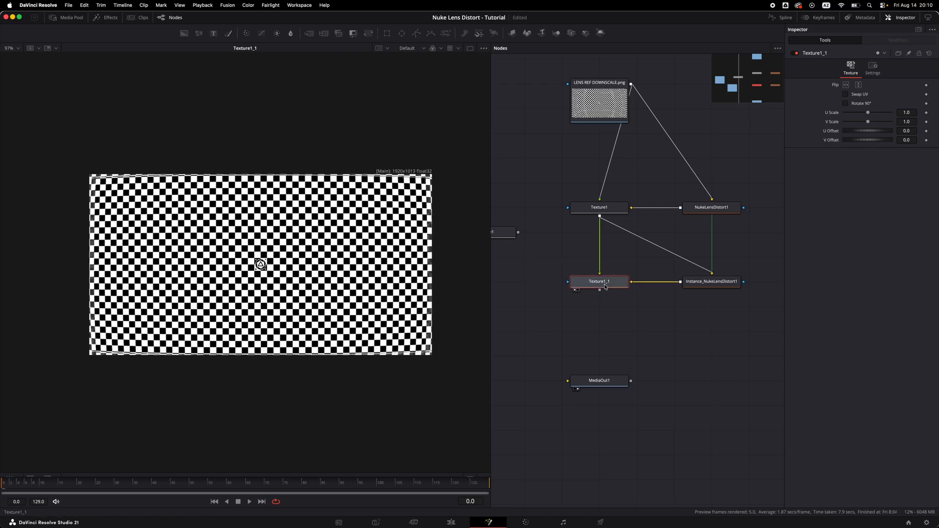
key(shift+space)
text(alp)
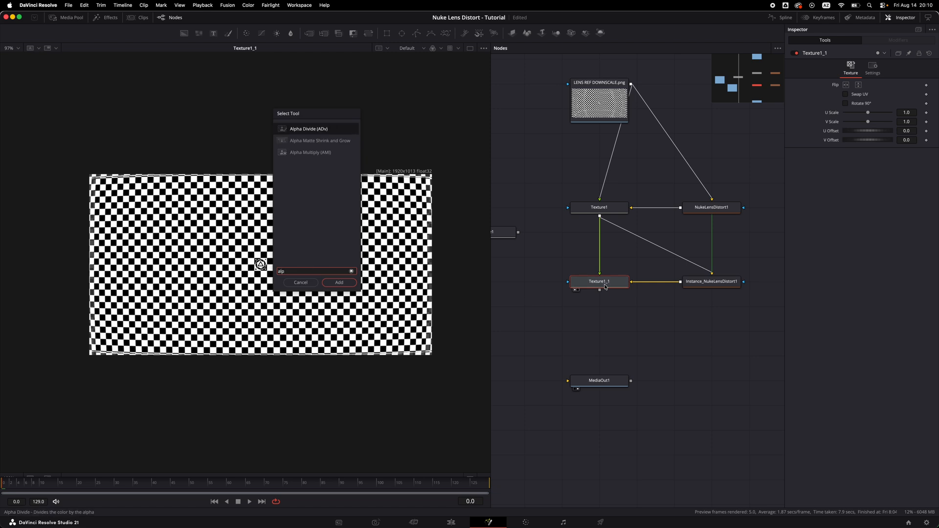
key(Down)
key(Down)
key(Return)
- Compare the AlphaMultiply1 output with the original LENS REF DOWNSCALE.png grid up close at the image's lower-left corner
drag(553, 299, 294, 283)
scroll(93, 342, up, 4)
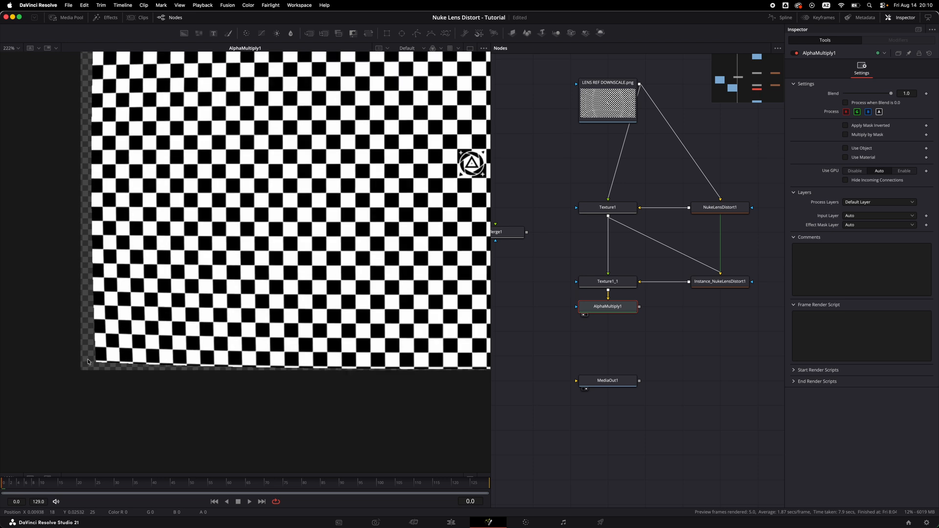
scroll(248, 134, up, 3)
drag(607, 100, 249, 308)
drag(624, 308, 270, 291)
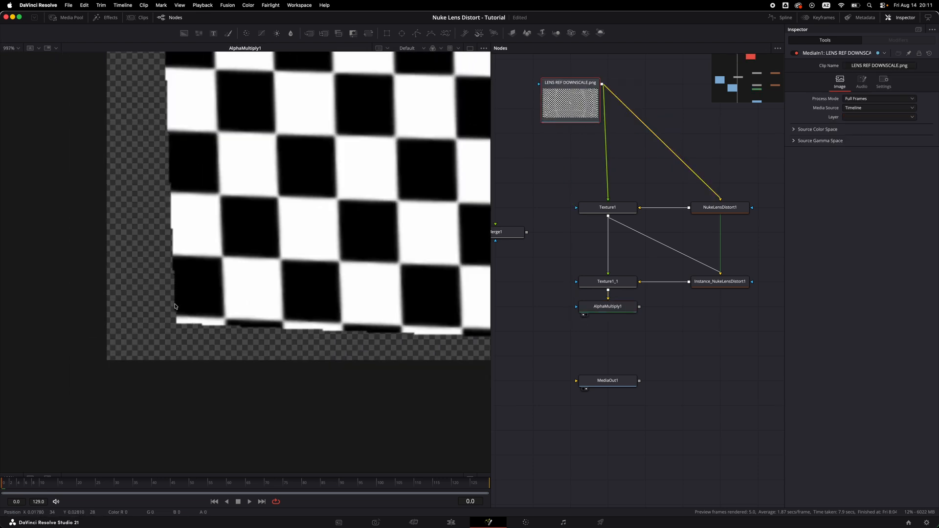
drag(570, 100, 263, 182)
drag(604, 316, 230, 283)
scroll(231, 284, up, 2)
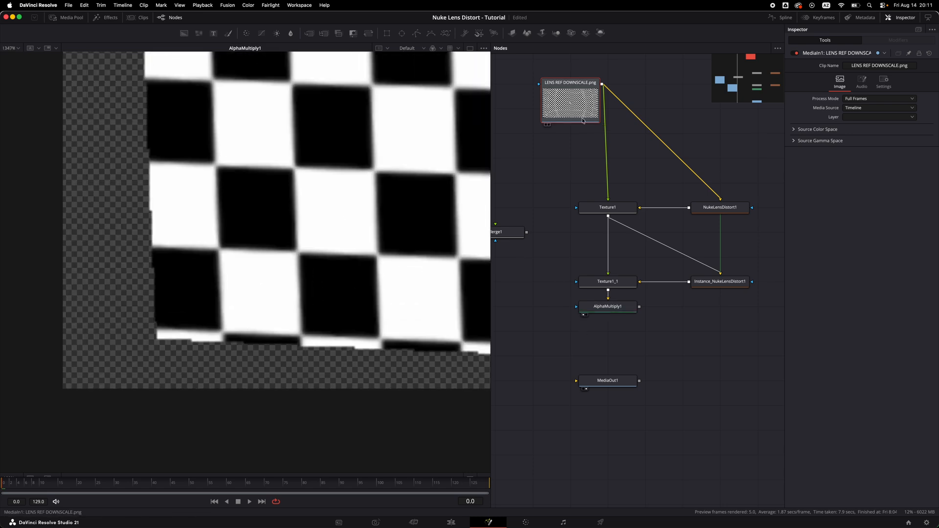
mouse_move(582, 121)
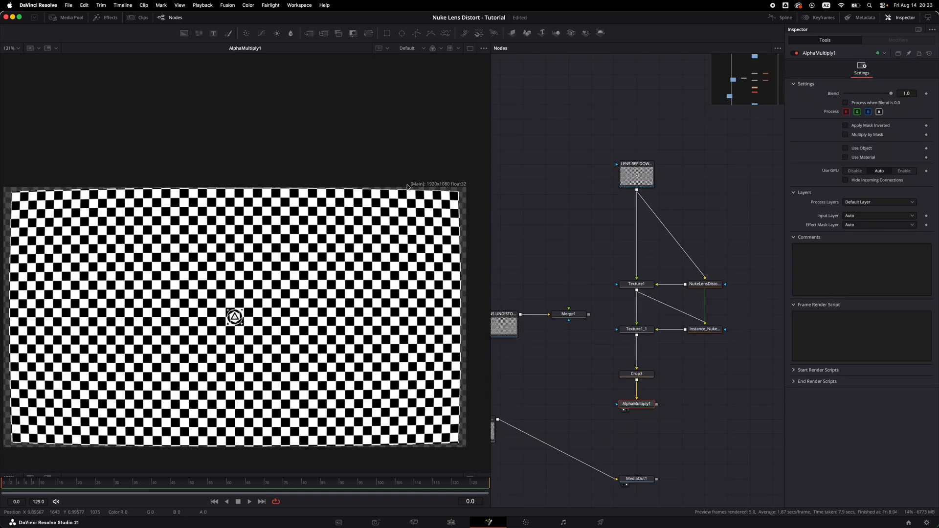
- Inspect the corners and side borders of the redistorted grid from AlphaMultiply1 for missing image area
scroll(458, 191, up, 1)
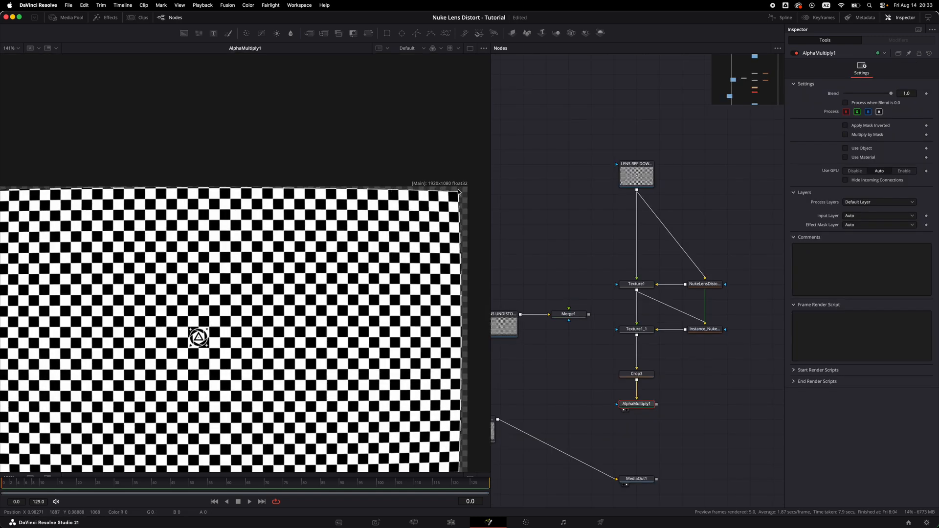
scroll(458, 191, up, 2)
scroll(345, 192, down, 7)
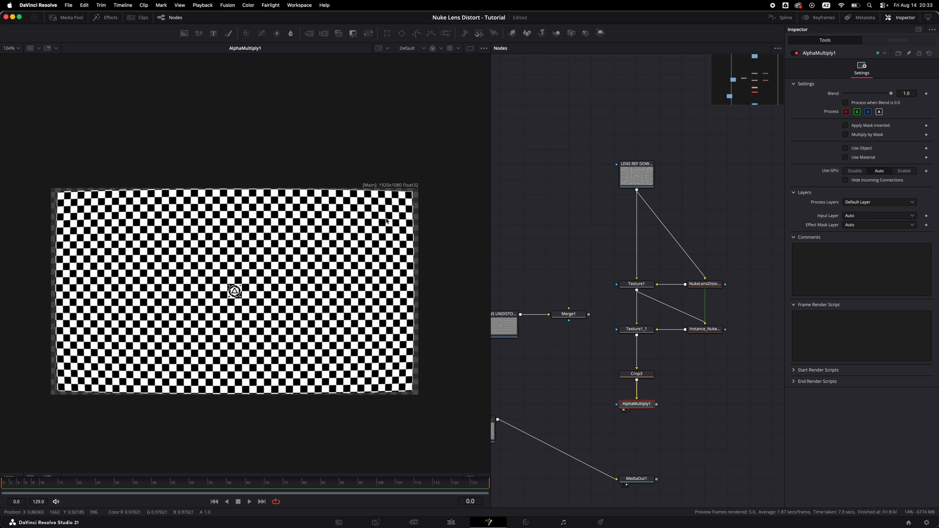
scroll(412, 399, up, 2)
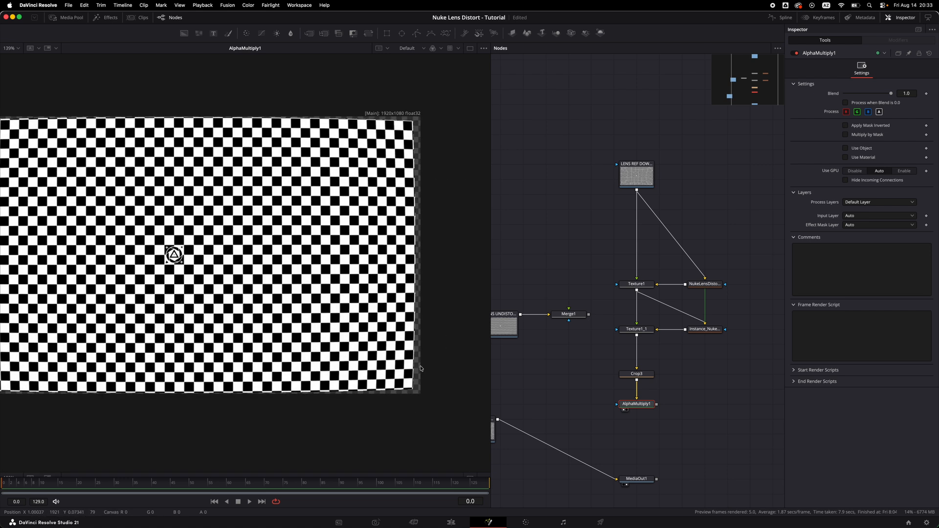
drag(236, 336, 400, 347)
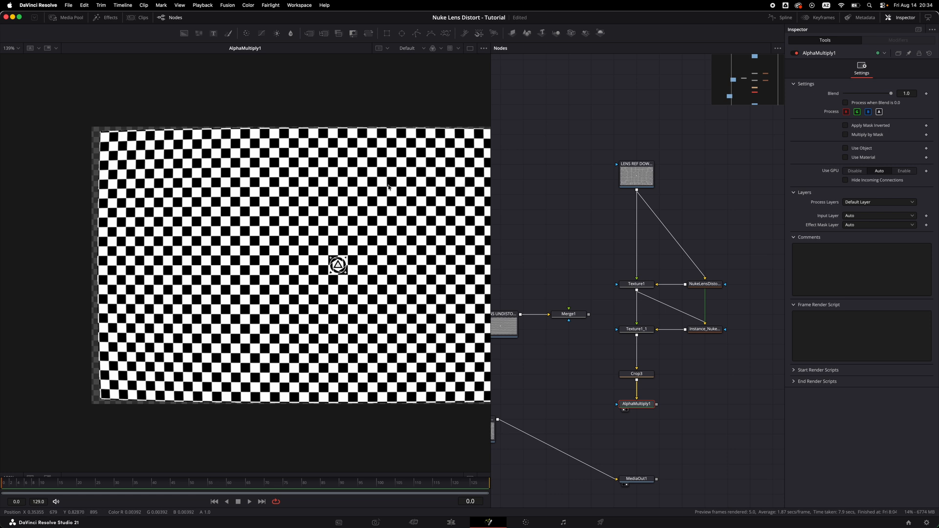
- Add a Crop node after the LENS REF DOWNSCALE BIS.jpg grid and enable Keep Aspect
click(650, 233)
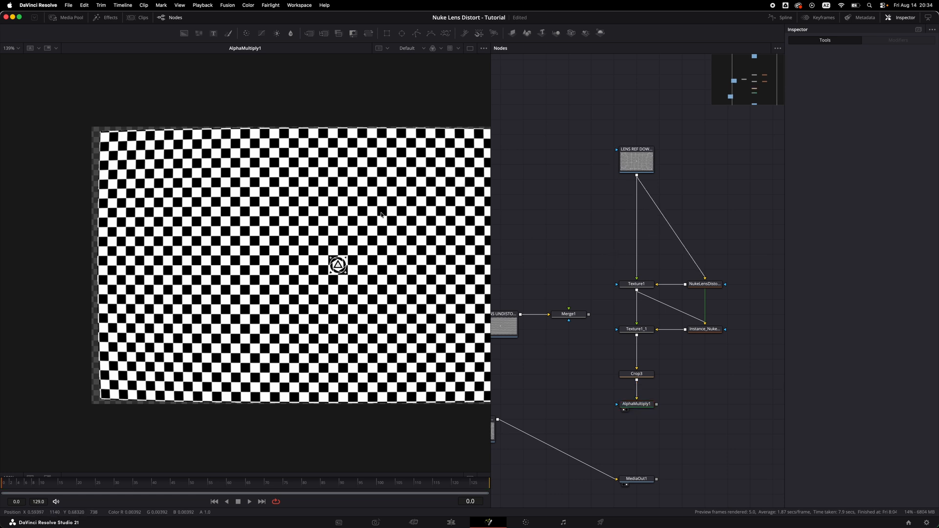
click(649, 167)
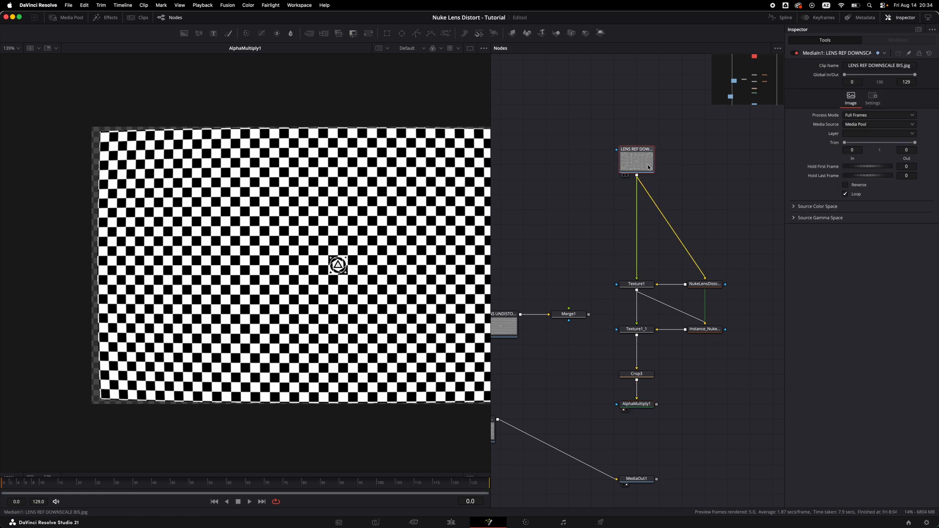
key(shift+space)
text(CROP)
key(Return)
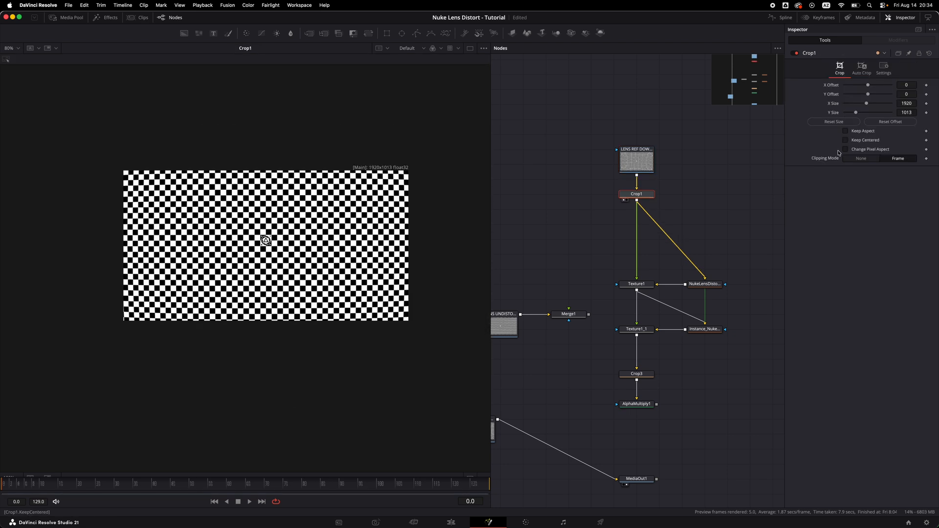
click(846, 132)
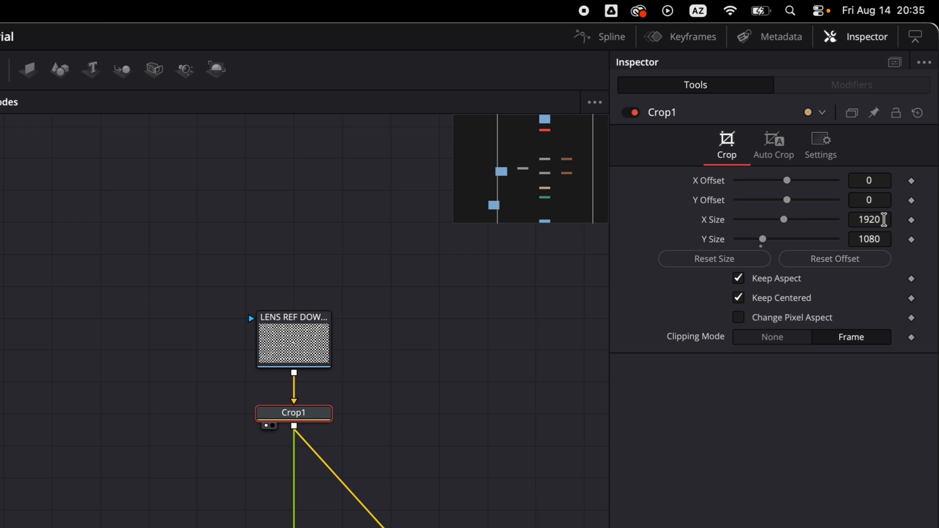
- Set Crop1's X Size to 1920*1.1 and check the padded frame against the source grid
click(884, 219)
text(*1.1)
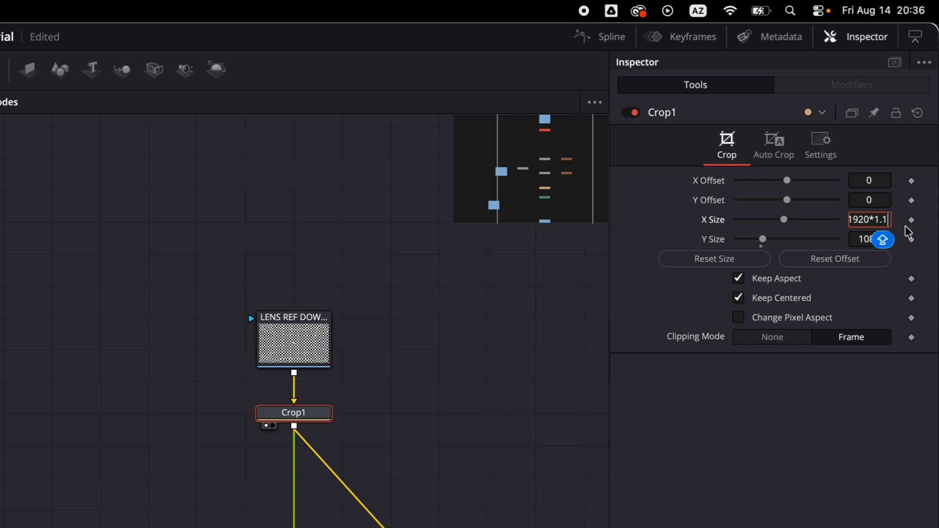
key(Return)
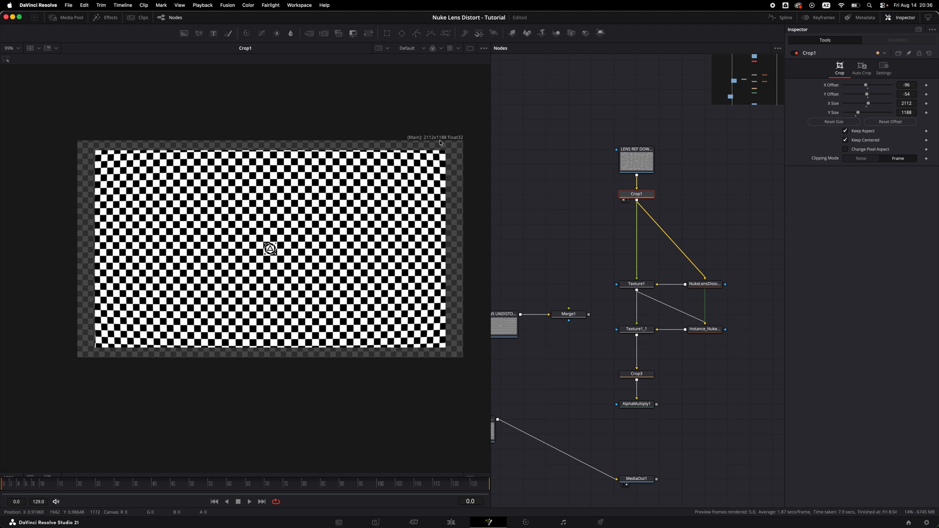
drag(635, 159, 424, 154)
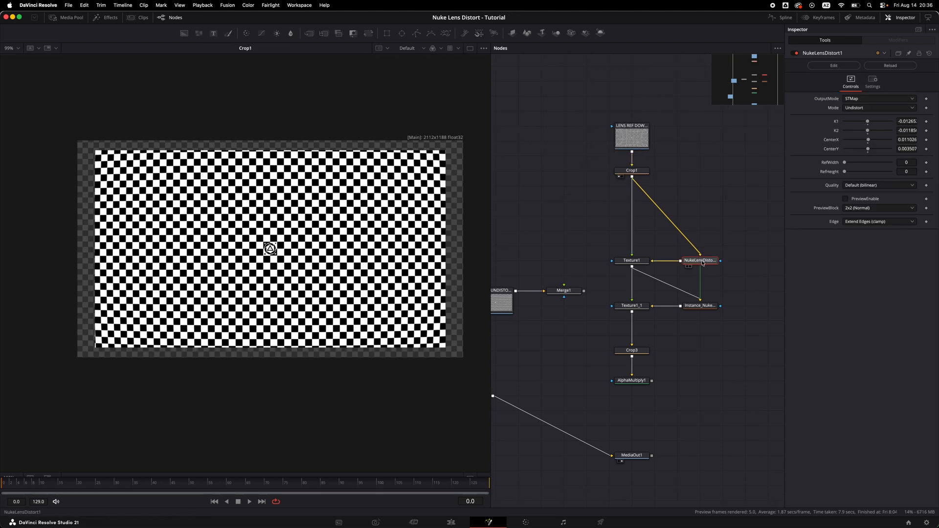
- Set the reference size of NukeLensDistort1 to 1920 by 1080 and check its instance
scroll(706, 262, up, 3)
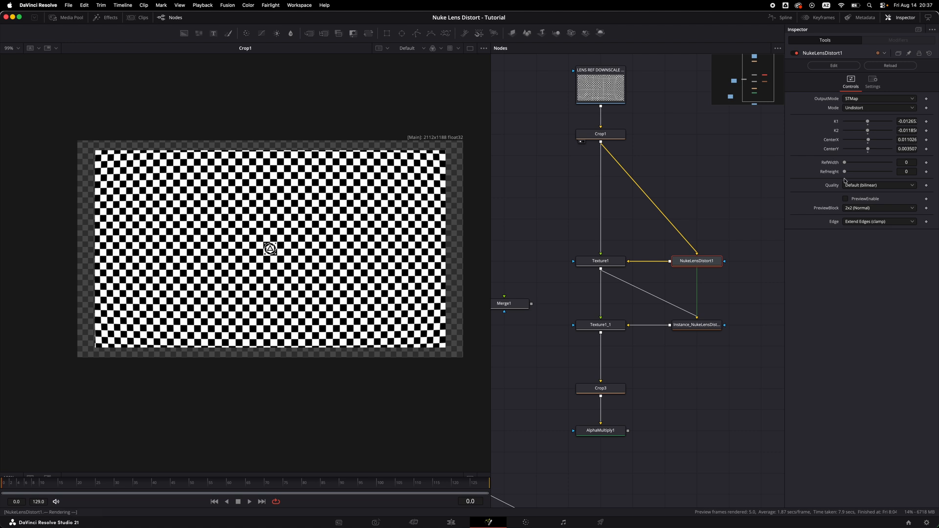
click(907, 164)
click(703, 329)
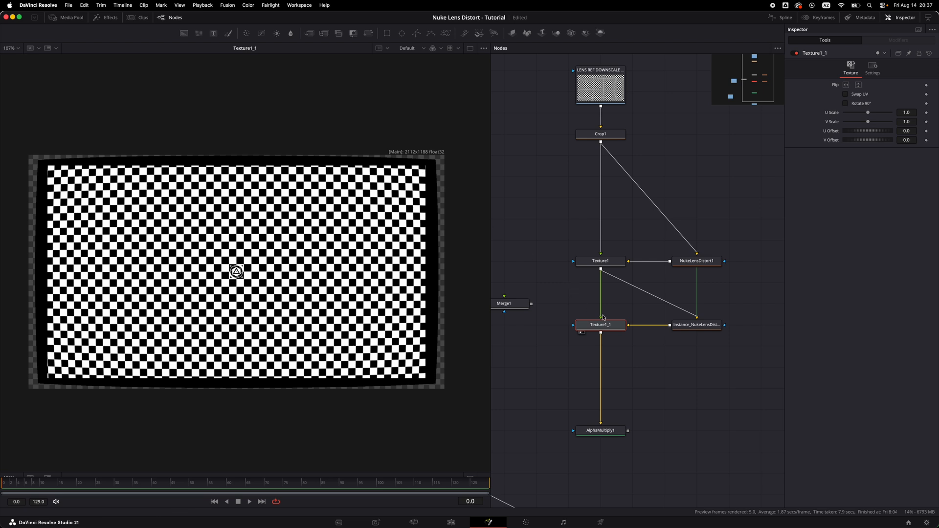
- Add a Crop node after Texture1_1, sized 1920 by 1080 with Keep Aspect and Keep Centered enabled
key(shift+space)
text(CROP)
key(Return)
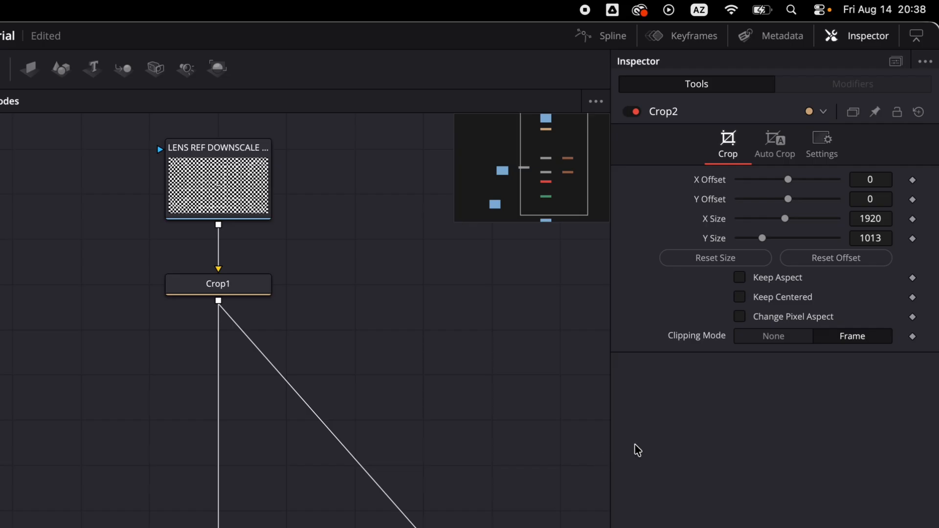
click(775, 283)
click(783, 298)
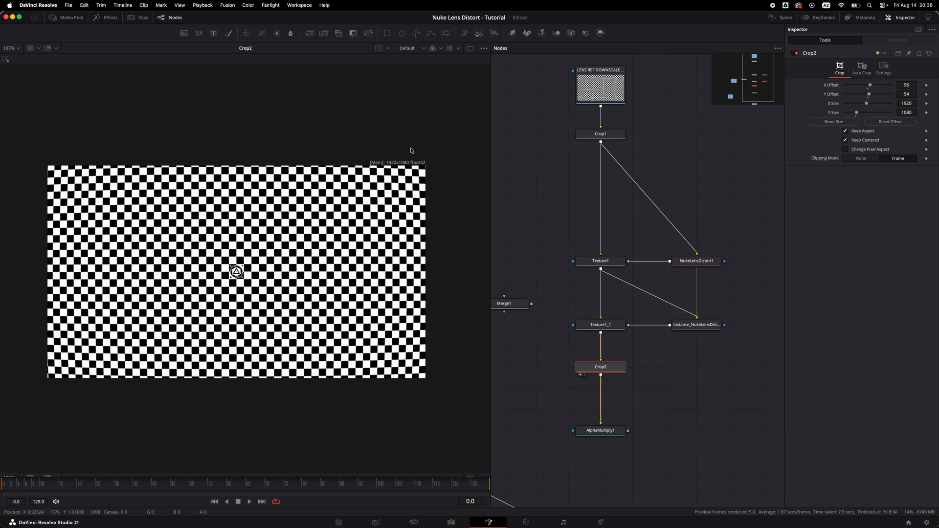
- Compare the Crop2 result with the original LENS REF DOWNSCALE BIS.jpg grid up close at the image's upper-right corner
scroll(415, 163, up, 5)
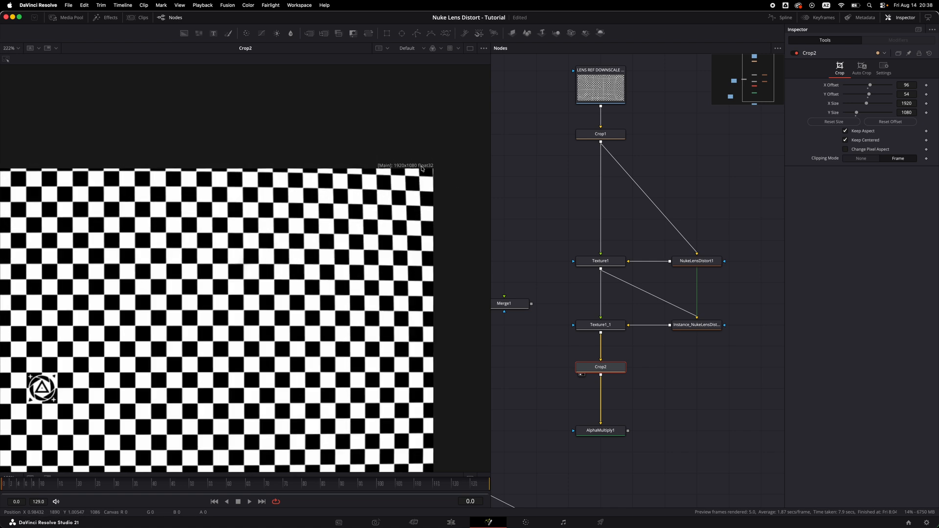
scroll(425, 167, up, 8)
scroll(353, 151, down, 2)
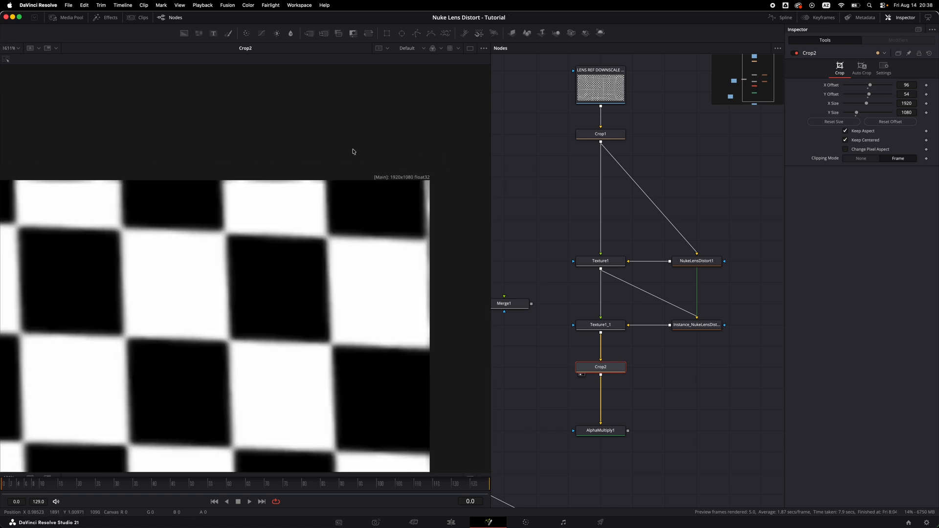
scroll(396, 213, up, 1)
scroll(395, 213, down, 1)
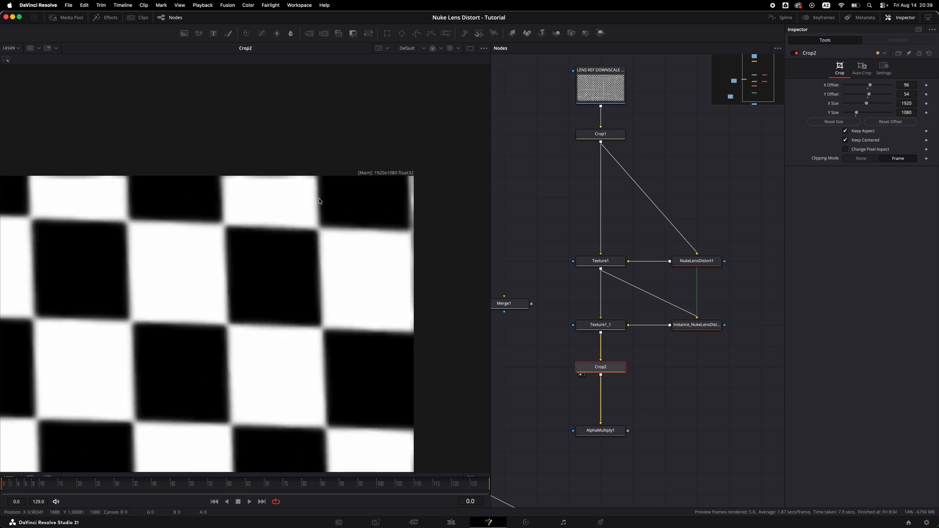
drag(601, 85, 304, 144)
drag(601, 367, 462, 184)
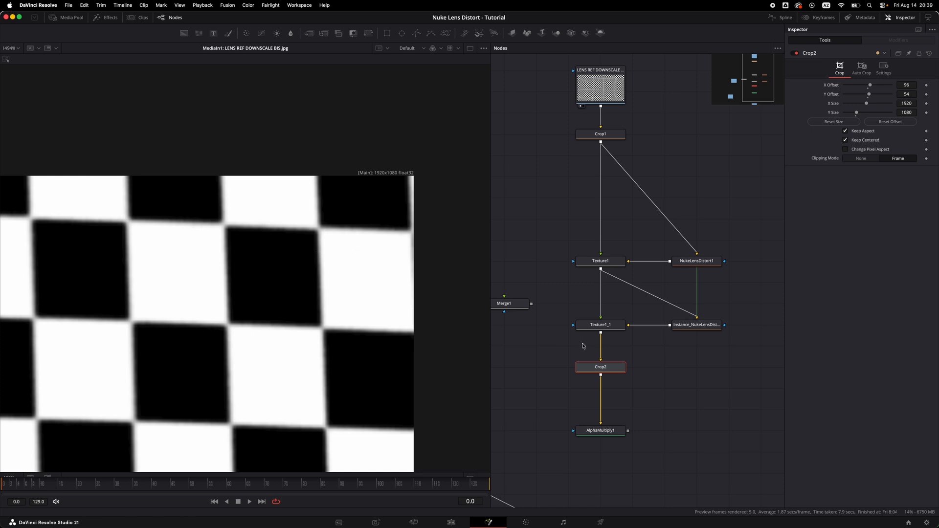
key(1)
scroll(262, 310, down, 6)
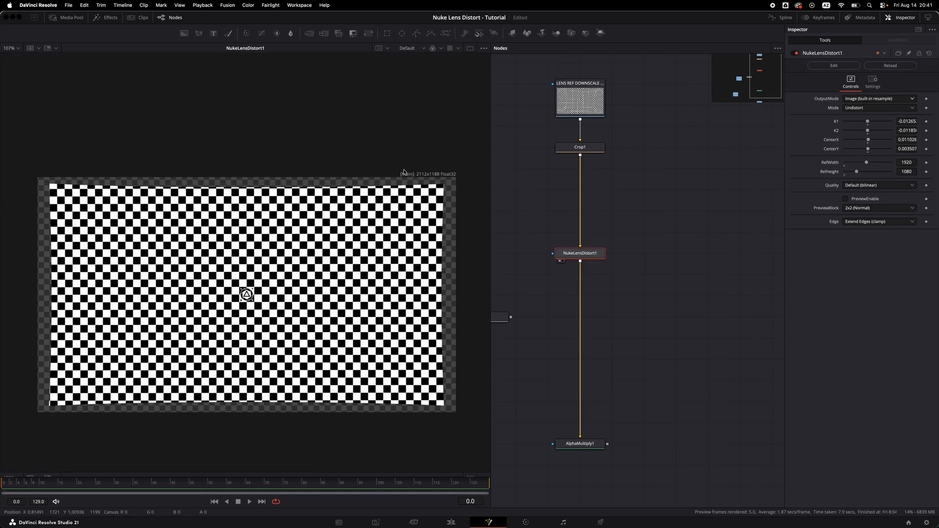
scroll(591, 258, up, 1)
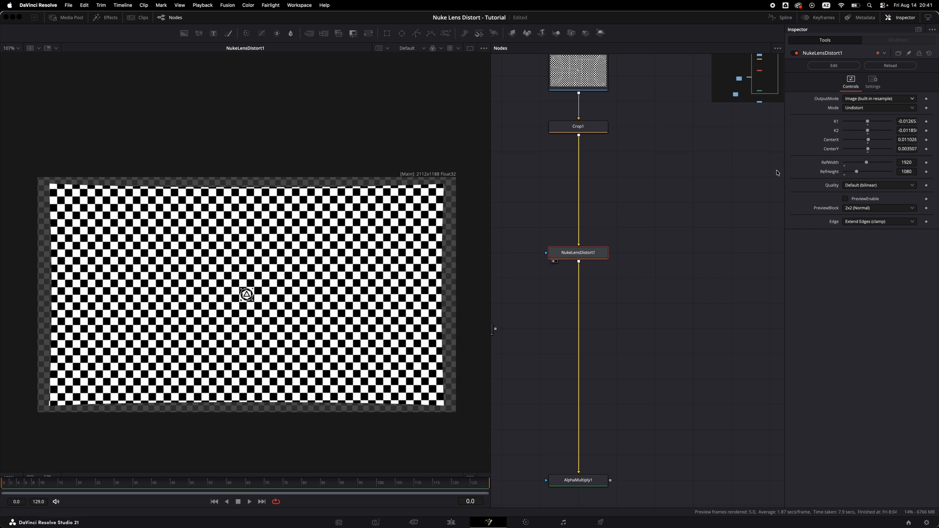
- Save NukeLensDistort1's settings as a preset named TEST LENS.setting in the Fusion Settings folder
scroll(572, 261, up, 1)
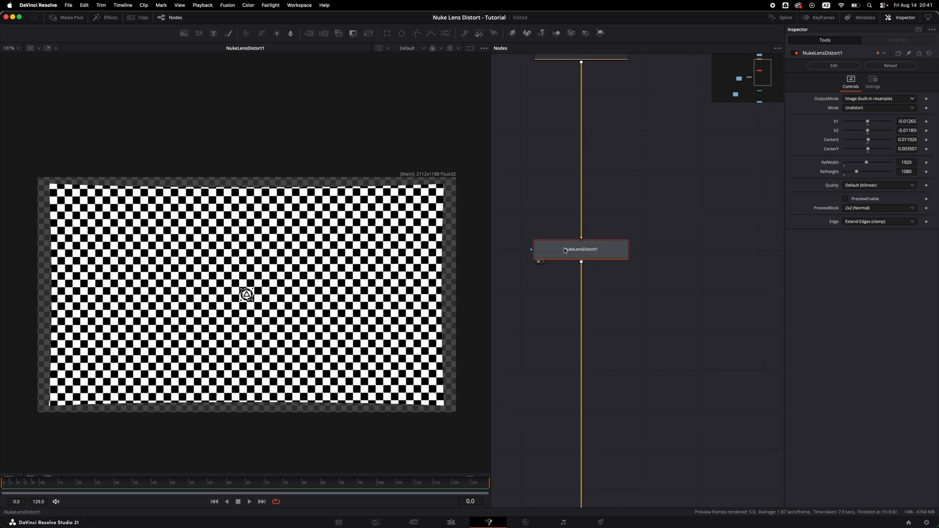
right_click(572, 249)
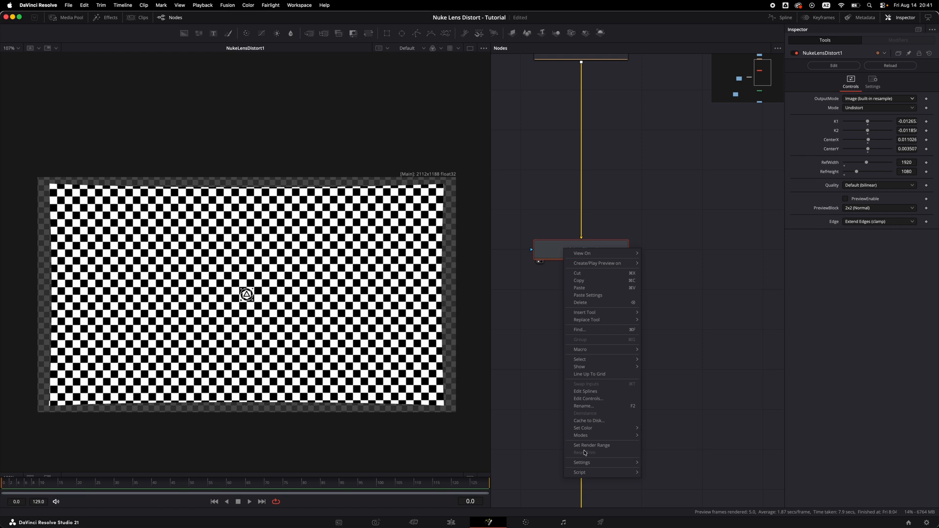
mouse_move(587, 462)
click(665, 470)
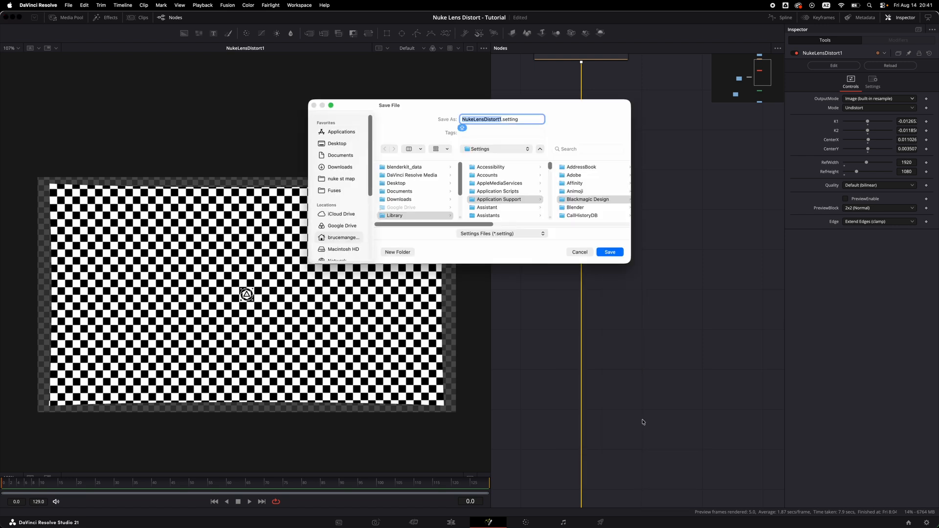
drag(576, 266, 745, 399)
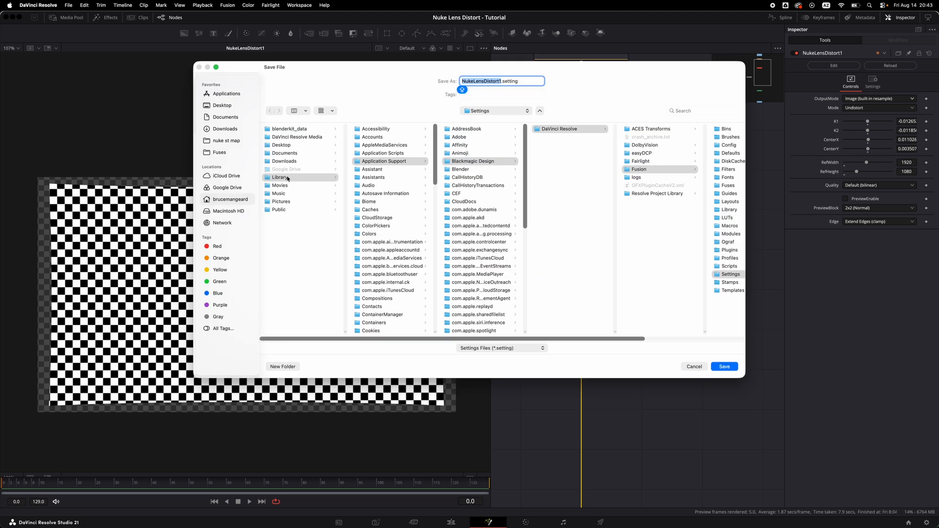
drag(449, 339, 549, 338)
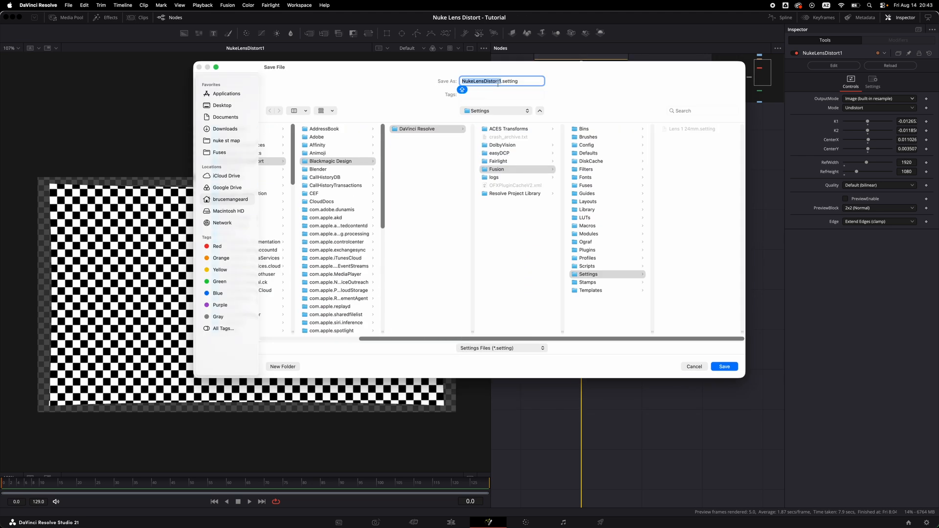
drag(491, 73, 514, 179)
text(TEST LENS)
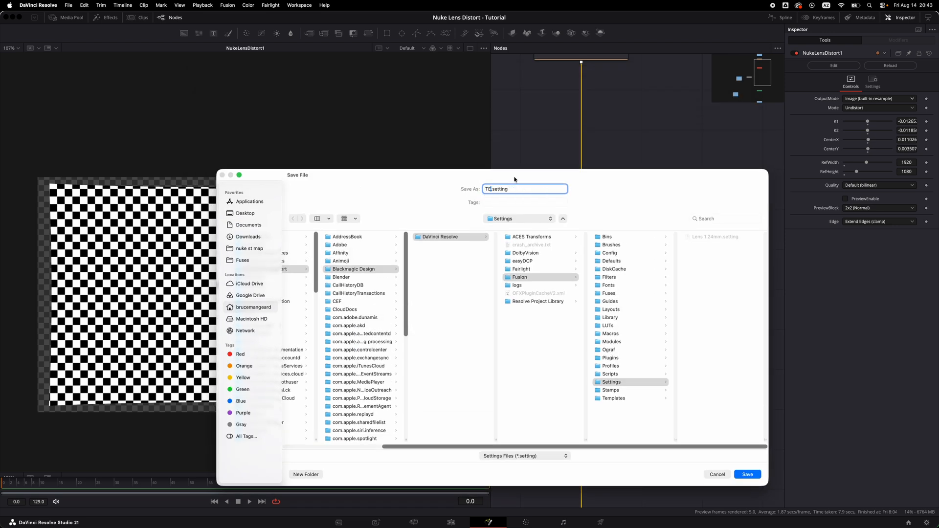
key(Caps_Lock)
click(748, 474)
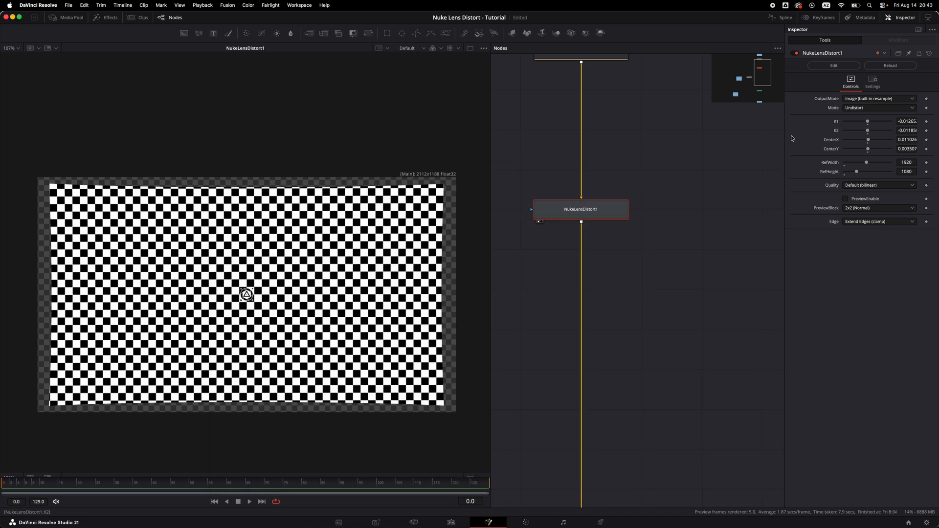
- Reset NukeLensDistort1 to its default values and load the saved TEST LENS settings onto it
click(930, 53)
right_click(564, 211)
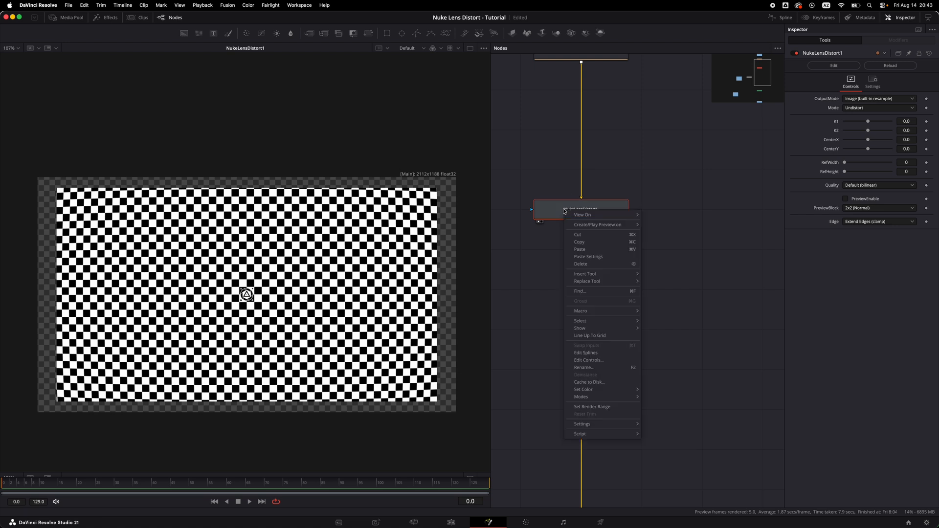
mouse_move(584, 425)
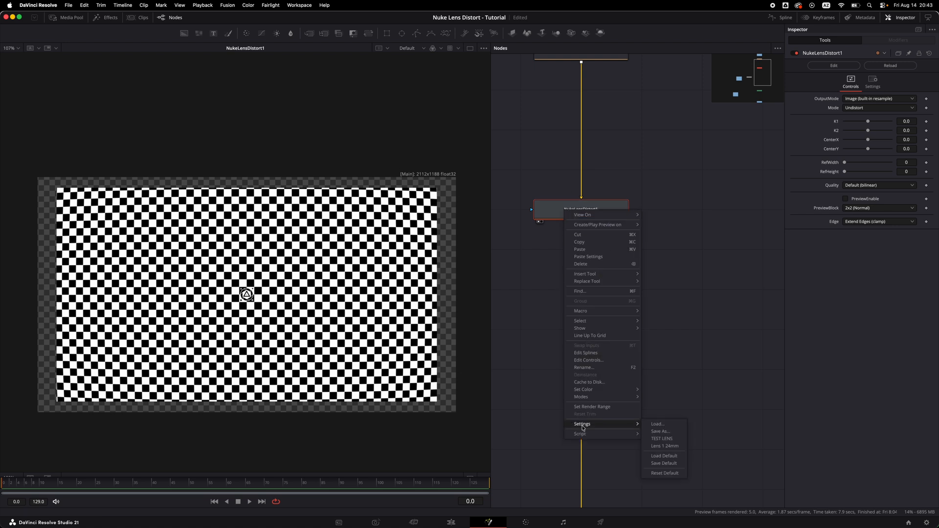
click(662, 440)
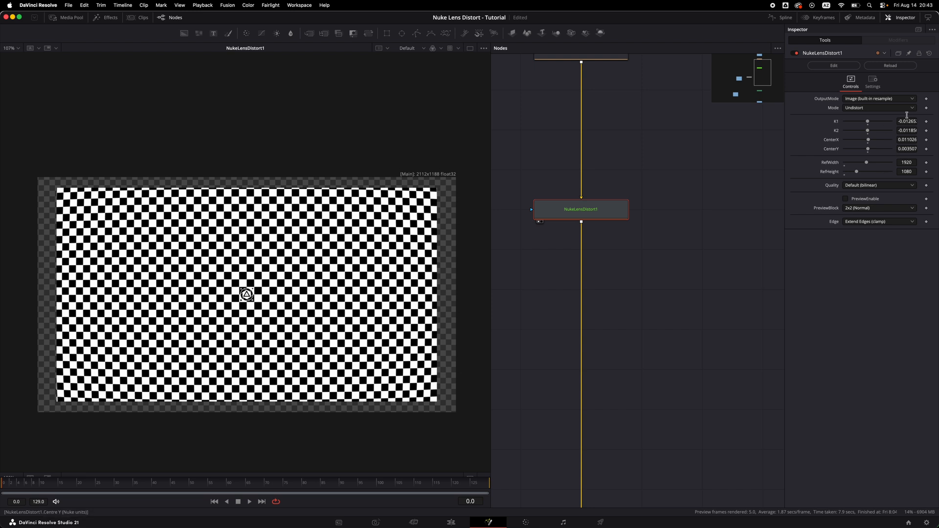
- Switch NukeLensDistort1's output mode from the built-in resampled image to STMap
scroll(590, 298, up, 3)
mouse_move(590, 298)
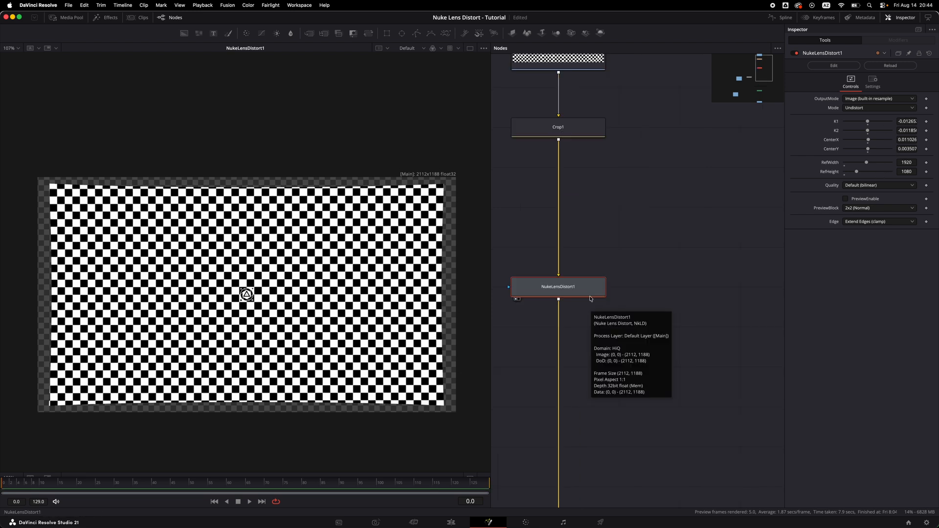
drag(589, 298, 635, 248)
click(890, 100)
click(876, 119)
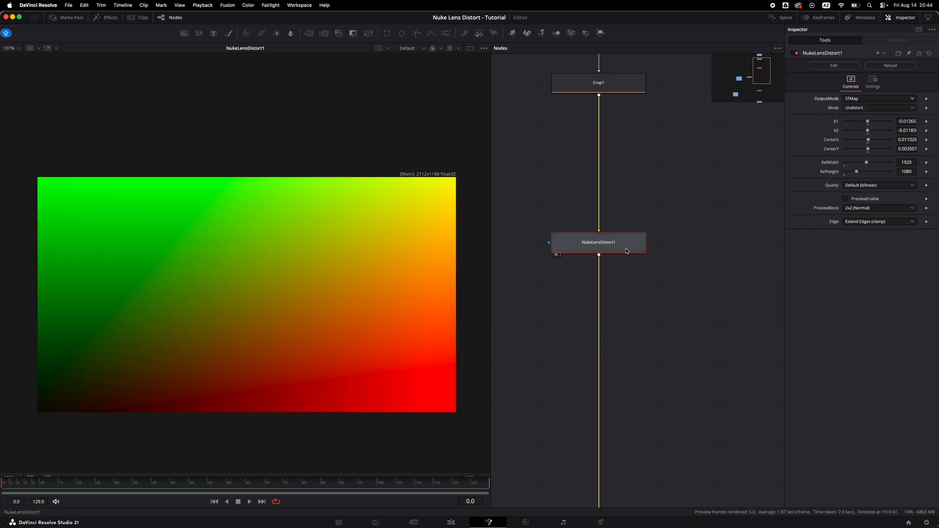
- Add a Saver node after NukeLensDistort1, writing TEST LENS UNDISORT.exr to the Desktop
key(shift+space)
text(SAVER)
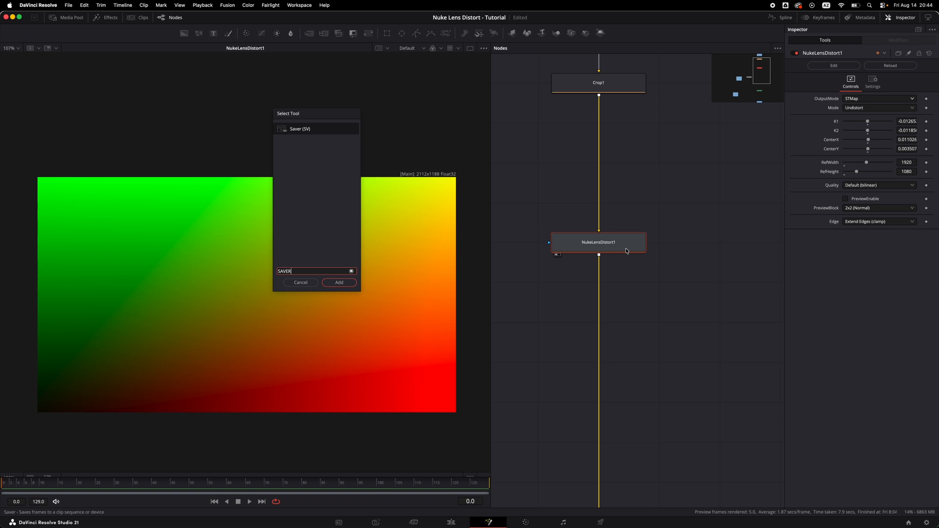
key(Return)
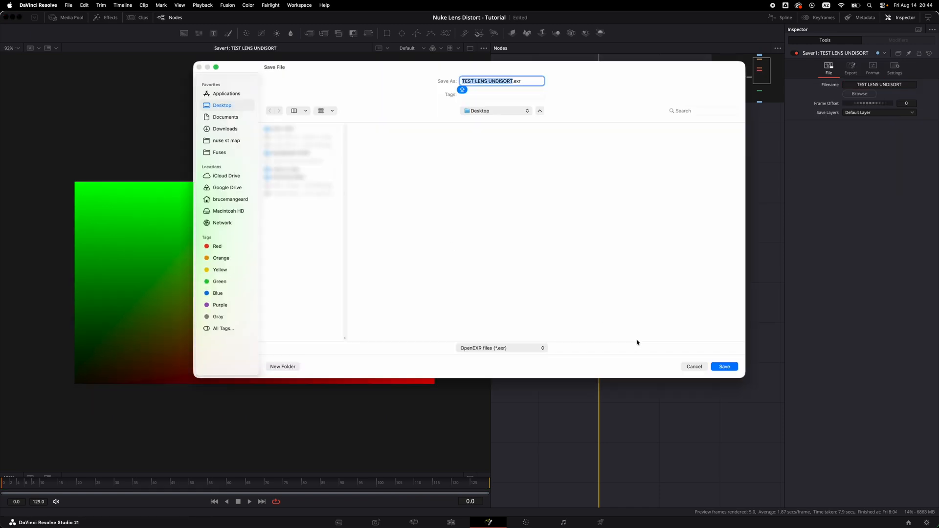
click(725, 367)
- Set the Saver's EXR format to float32 depth with compression None
click(873, 65)
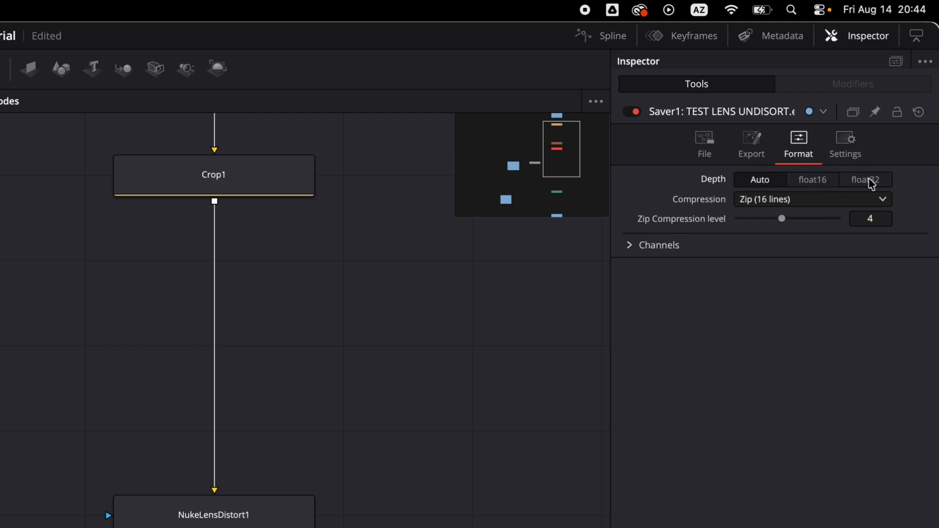
click(874, 179)
click(796, 201)
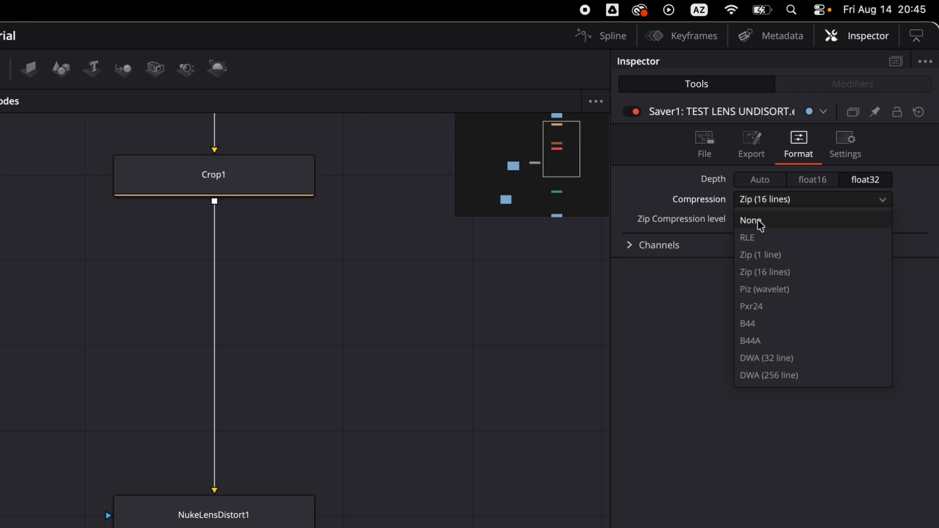
click(759, 225)
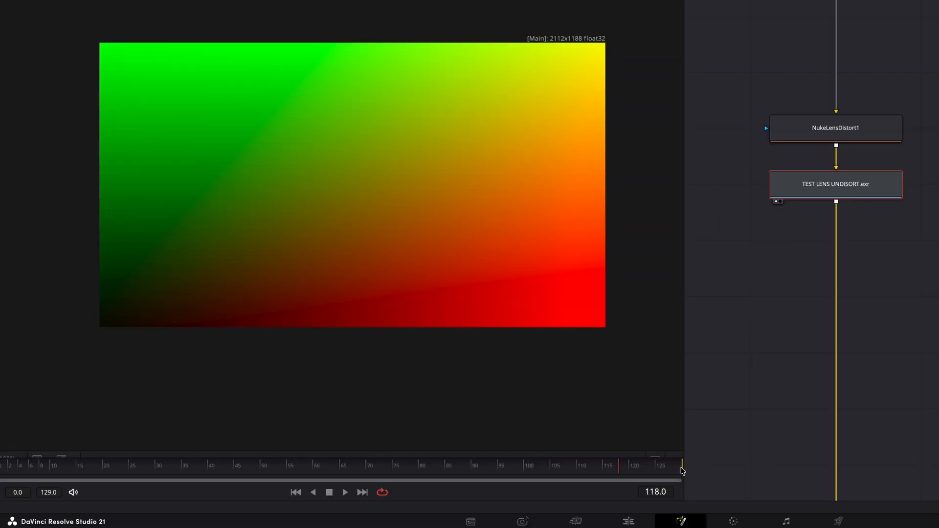
- Limit the render range to frame 0 and render the Saver's STMap to EXR
mouse_move(682, 471)
mouse_down()
mouse_move(307, 455)
mouse_move(2, 465)
mouse_up()
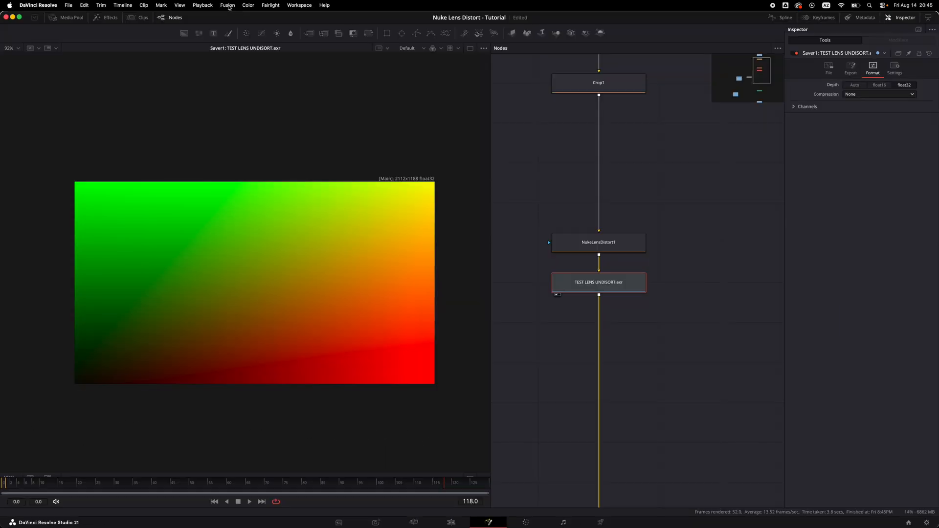
click(227, 5)
click(237, 62)
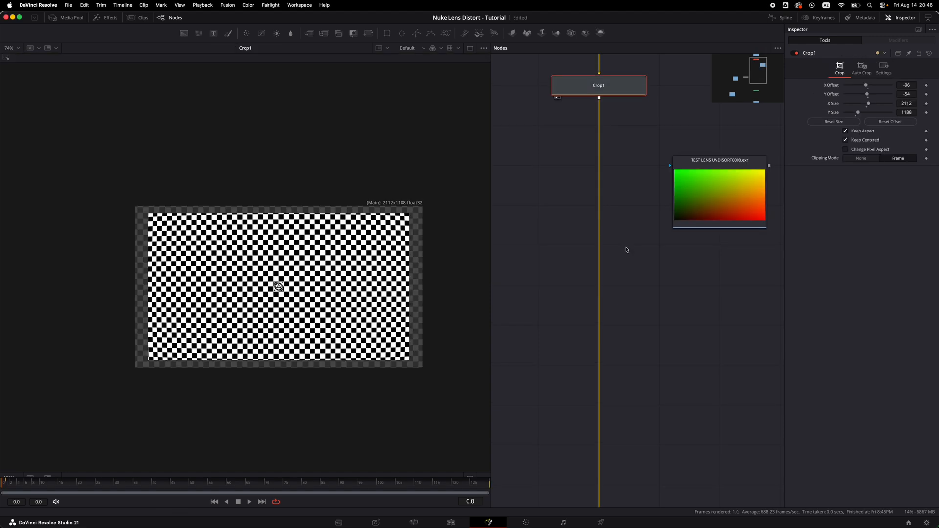
- Add a Texture node below Crop1 and connect the TEST LENS UNDISORT0000.exr loader to its texture input
key(shift+space)
text(T)
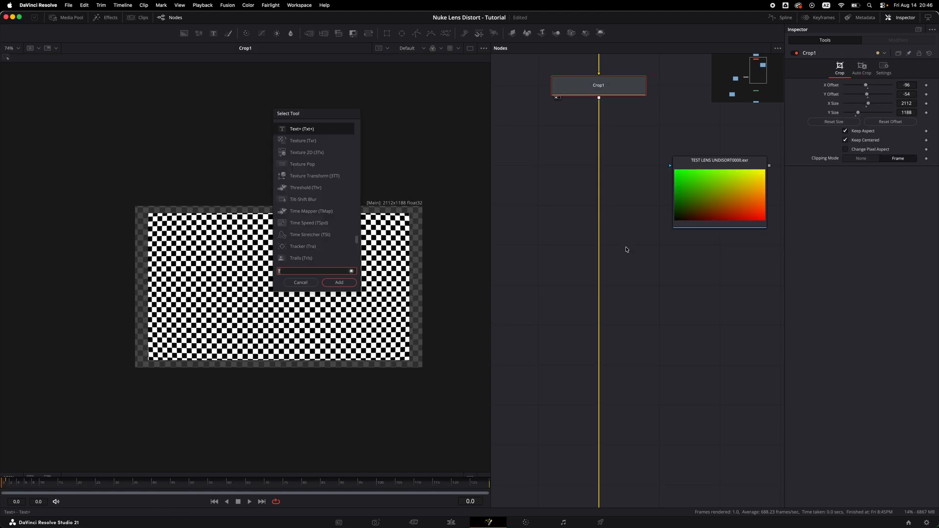
text(e)
key(Down)
key(Return)
drag(620, 129, 618, 205)
drag(770, 166, 616, 204)
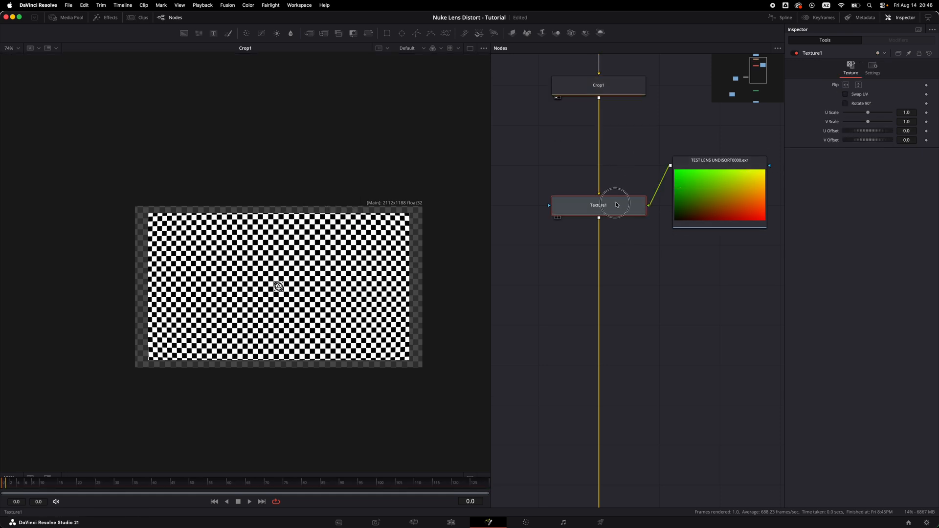
- View the Texture1 result in the viewer and scrub the timeline to frame 82 to check the undistortion
key(1)
key(super+t)
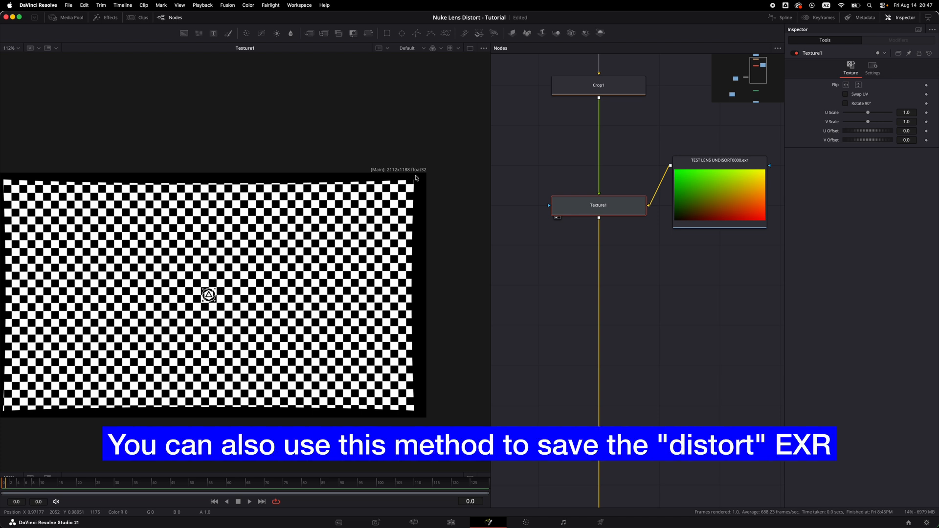
drag(365, 482, 309, 481)
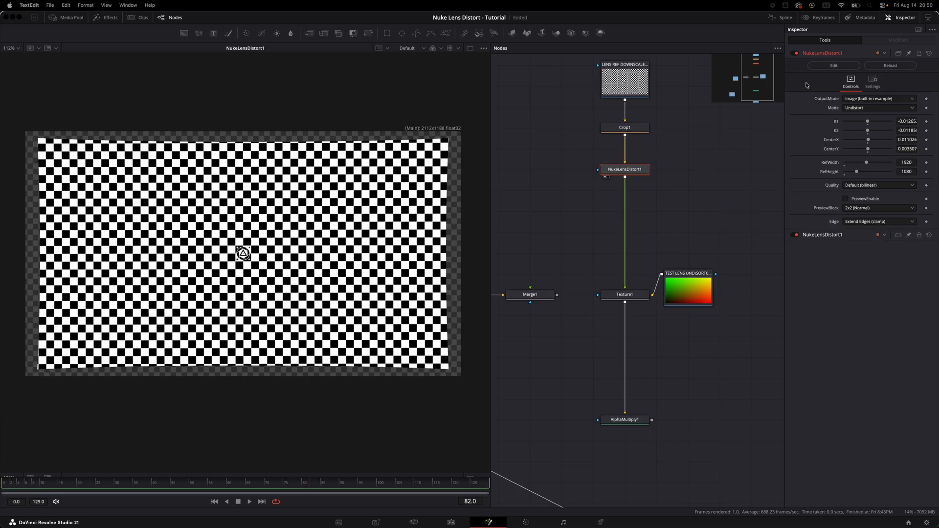
- Open the NukeLensDistort fuse's source code in the text editor, examine its sampling functions, and return to DaVinci Resolve
click(837, 67)
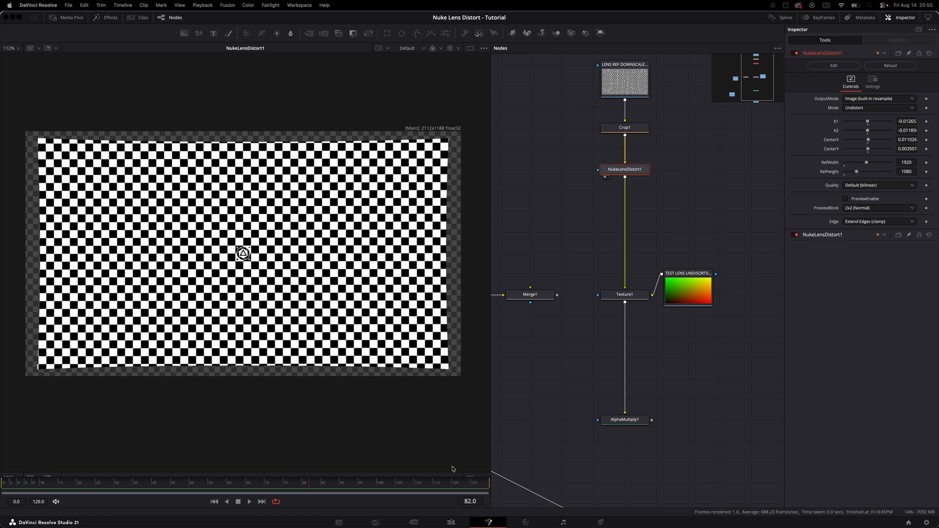
drag(482, 349, 483, 131)
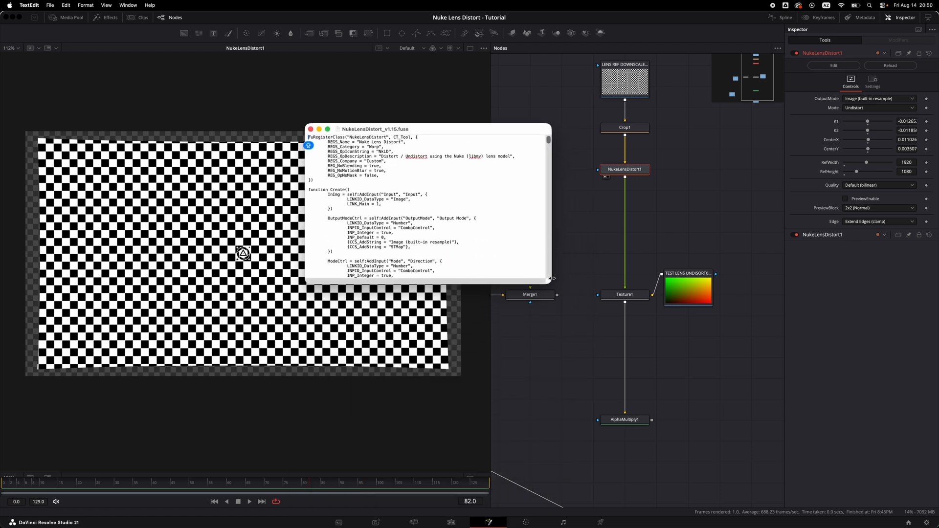
drag(551, 284, 583, 417)
scroll(515, 320, down, 20)
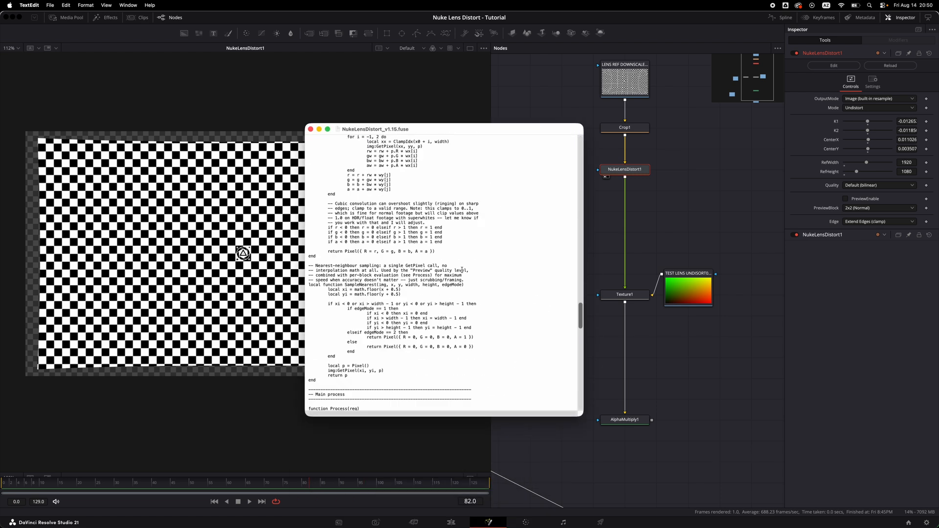
scroll(514, 321, up, 15)
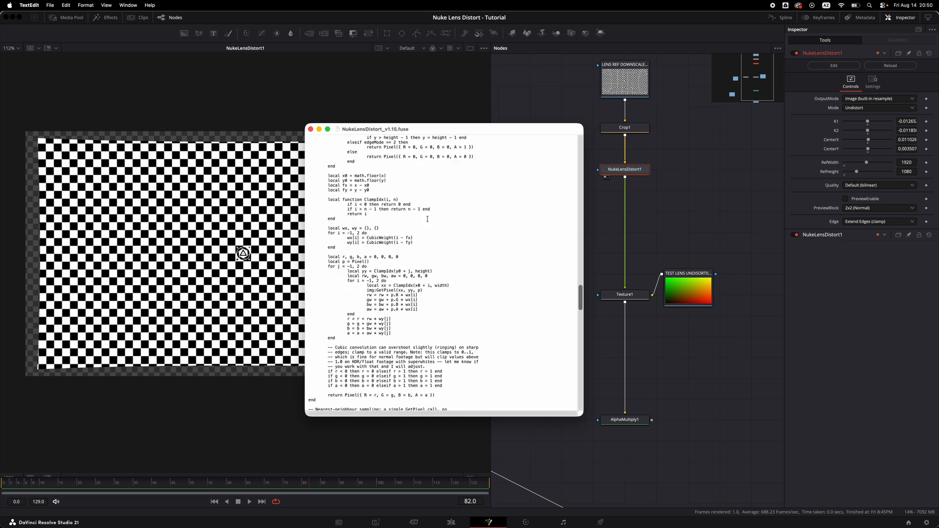
scroll(433, 222, up, 3)
key(super+Tab)
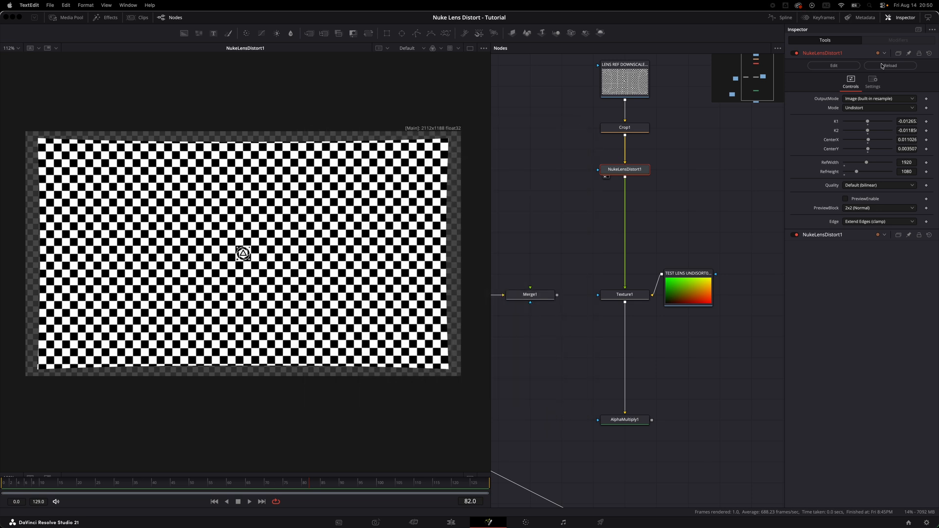